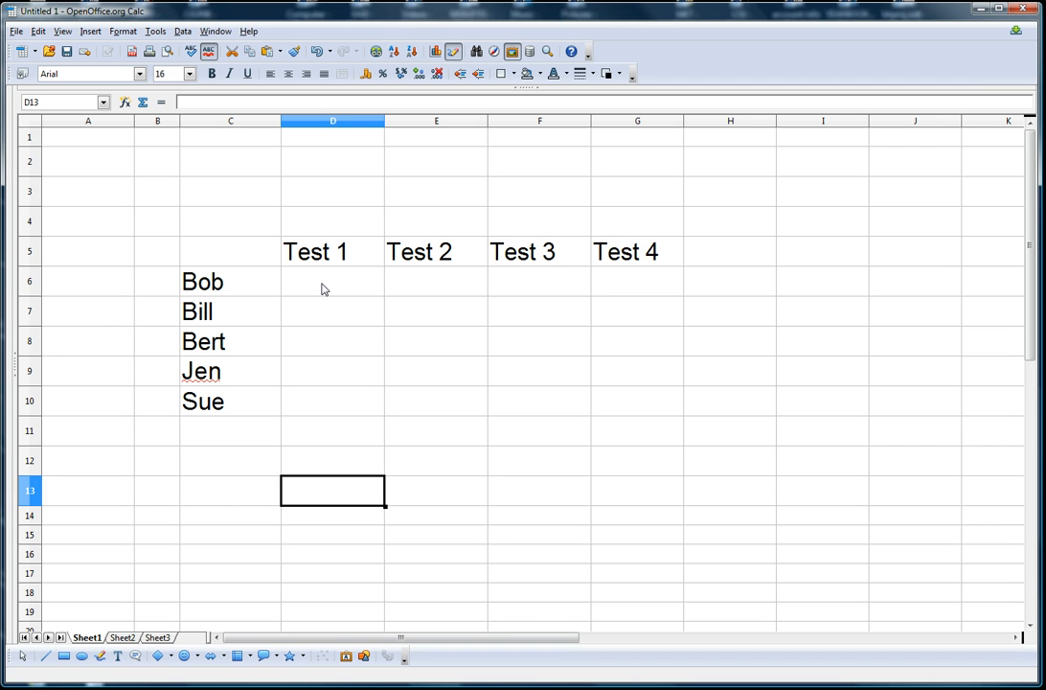
Step: Paste the copied test scores into the table starting at cell D6, filling D6:G10
click(322, 288)
key(ctrl+v)
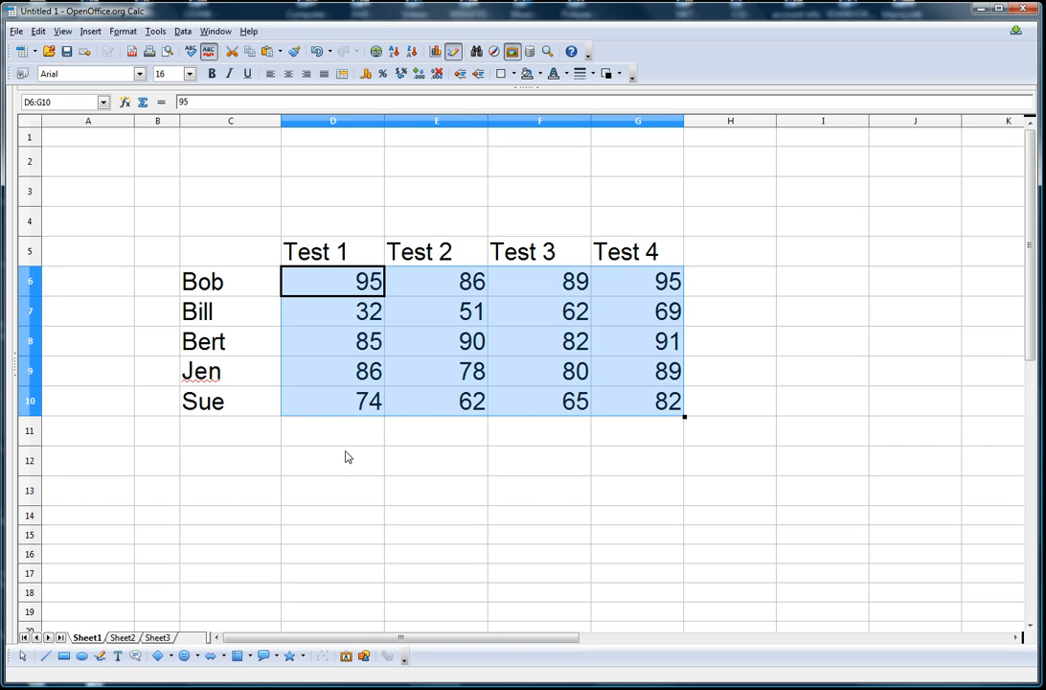
click(338, 469)
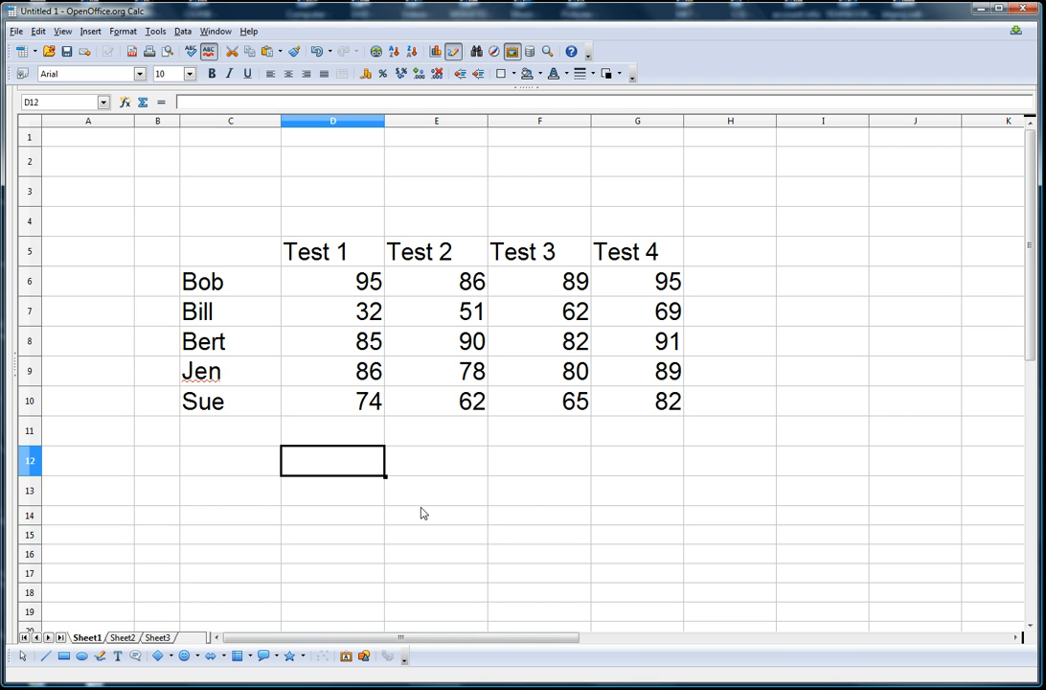
Step: Insert the AVERAGE function in cell D11 with the Test 1 scores D6:D10 as its range
click(338, 443)
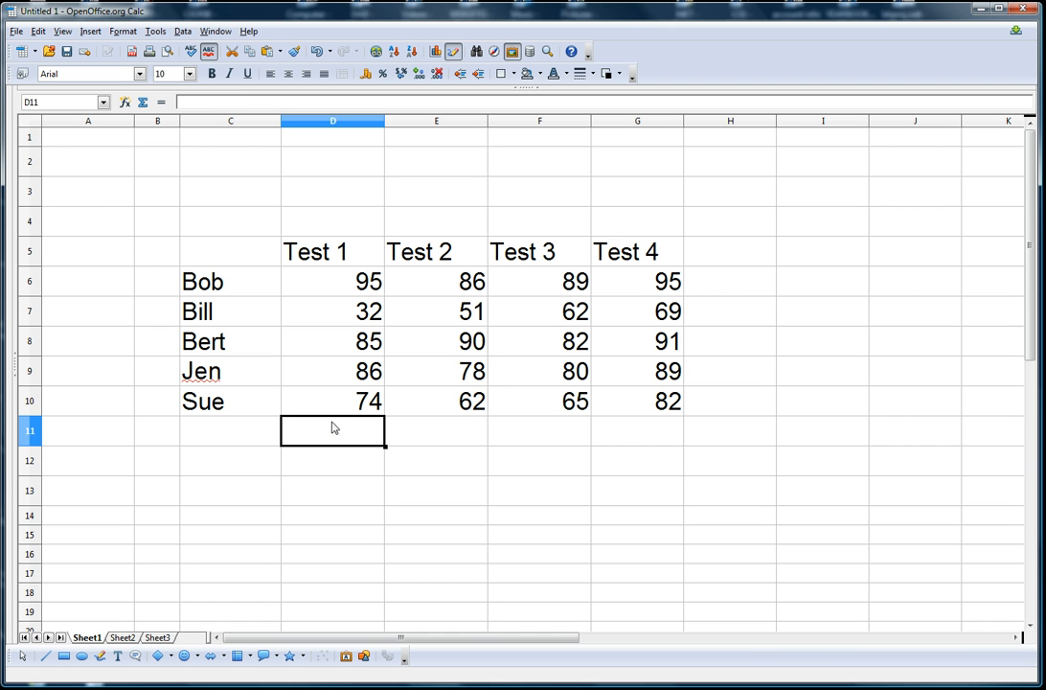
click(124, 103)
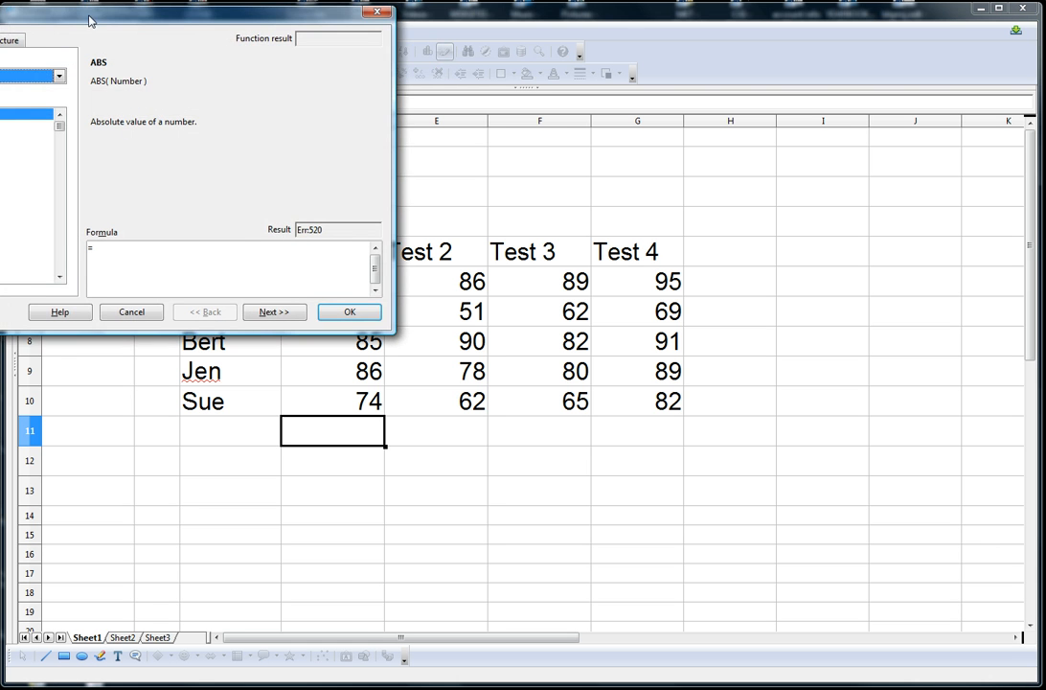
drag(91, 20, 668, 42)
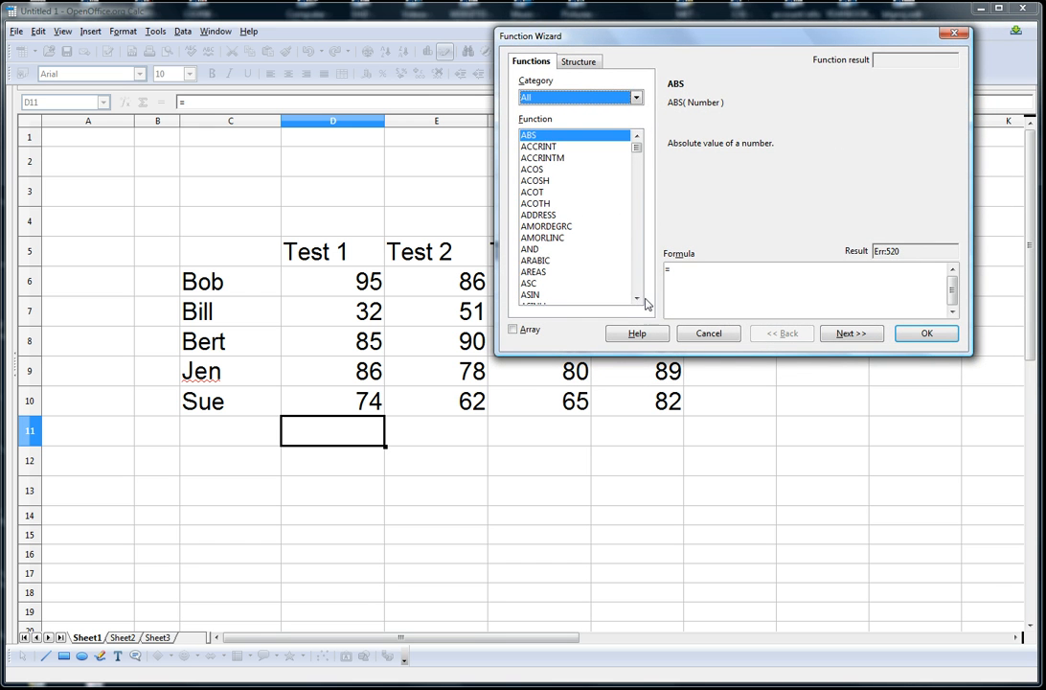
drag(637, 300, 637, 300)
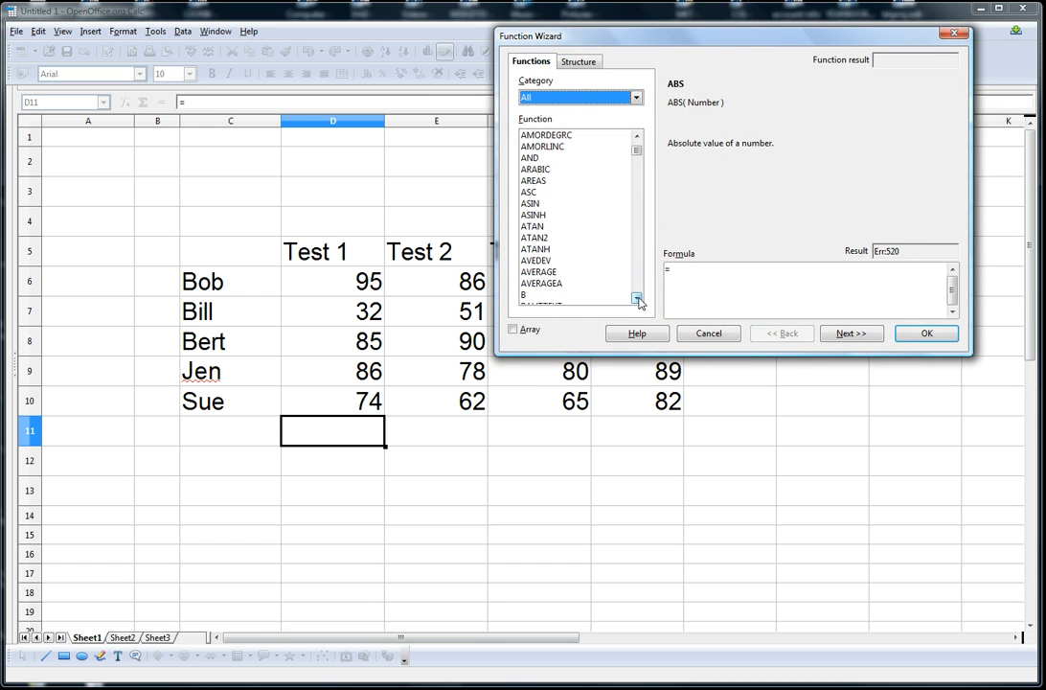
click(543, 274)
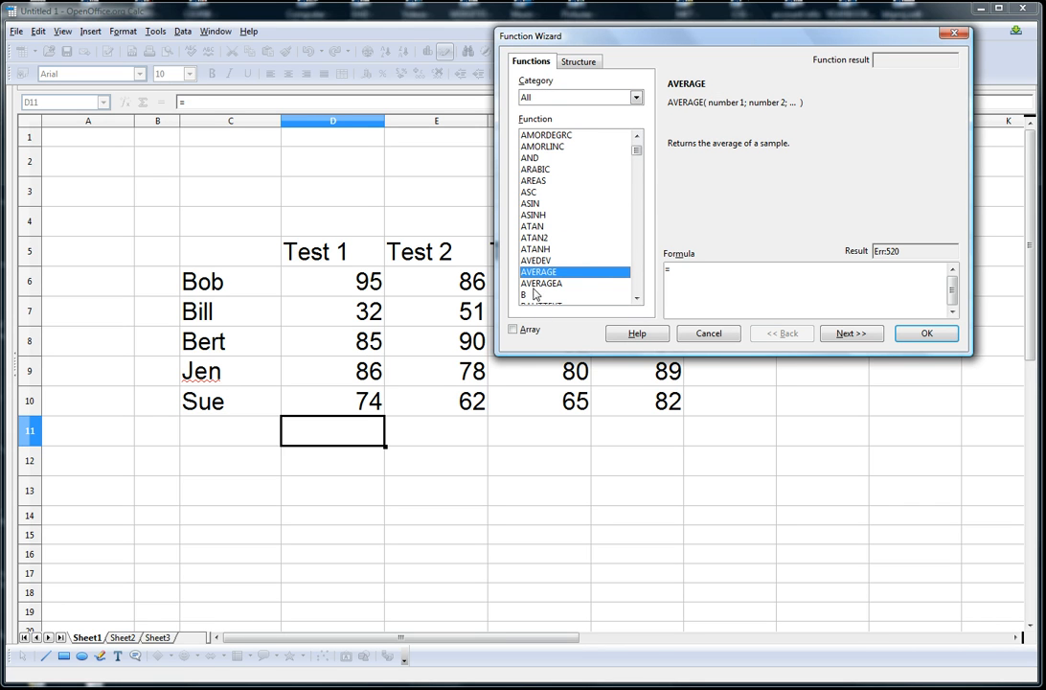
click(842, 334)
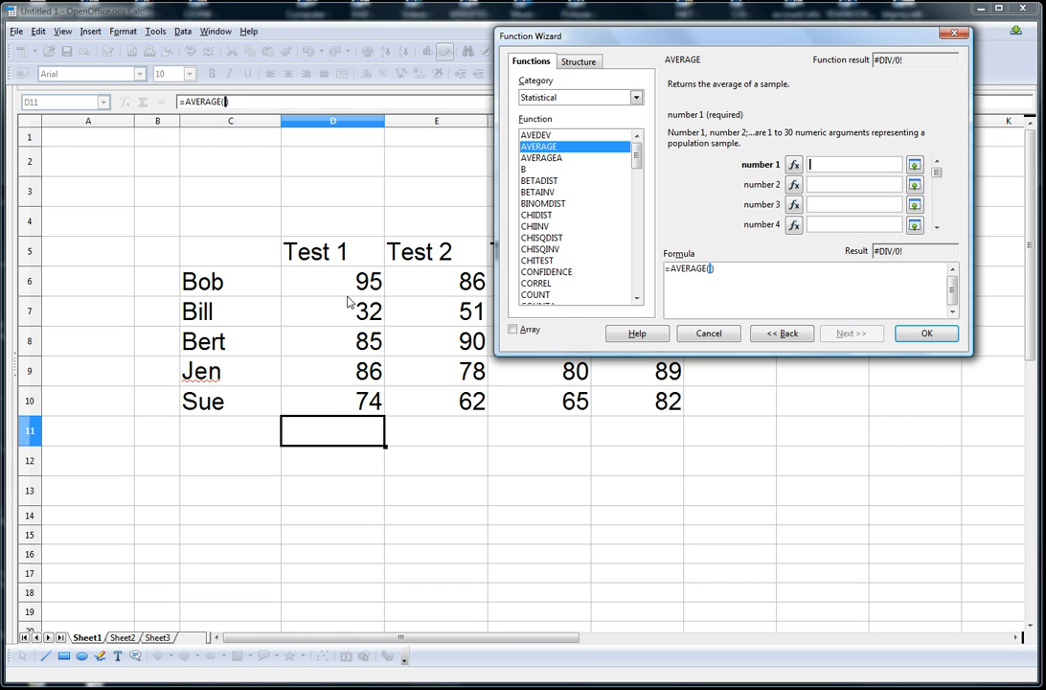
drag(334, 285, 333, 401)
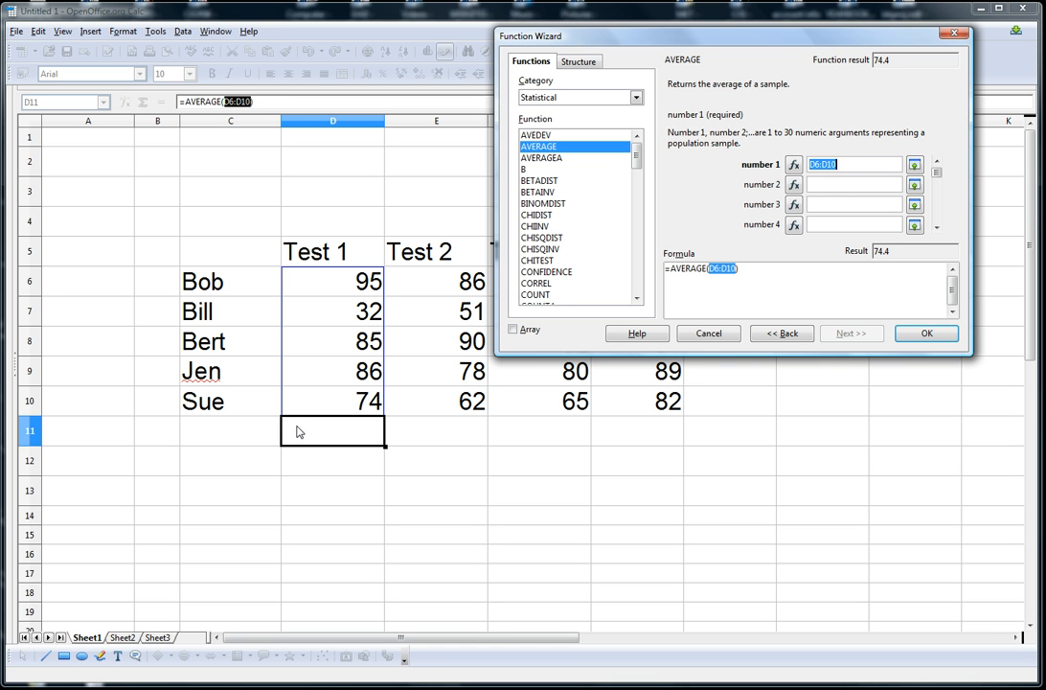
click(927, 332)
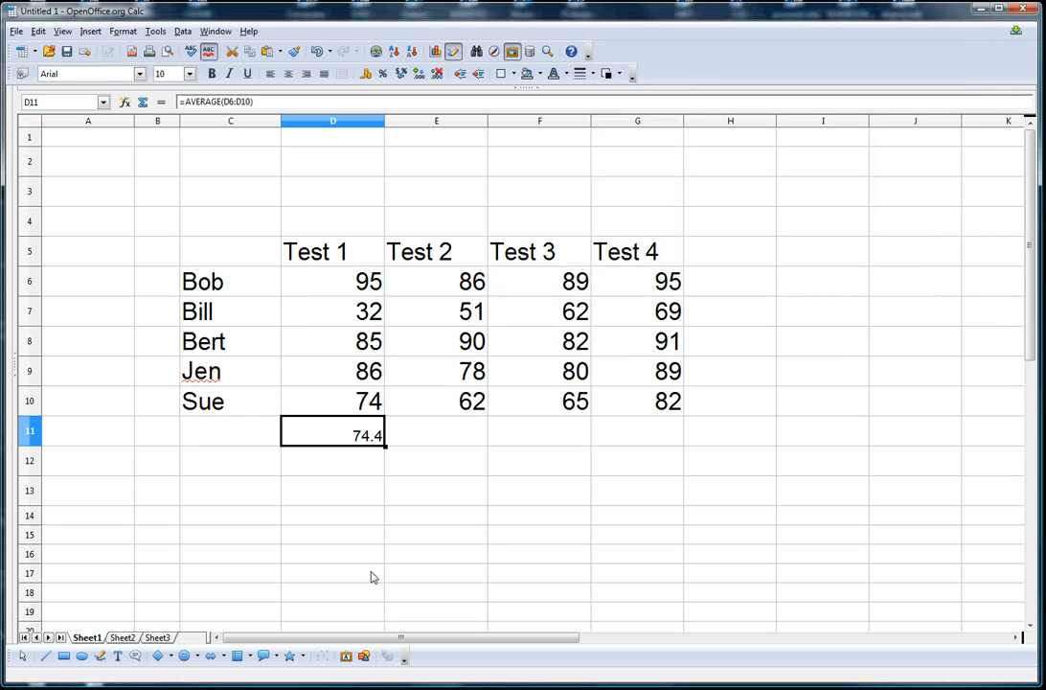
Step: Insert the AVERAGE function in cell E11 with the Test 2 scores E6:E10 as its range
click(444, 437)
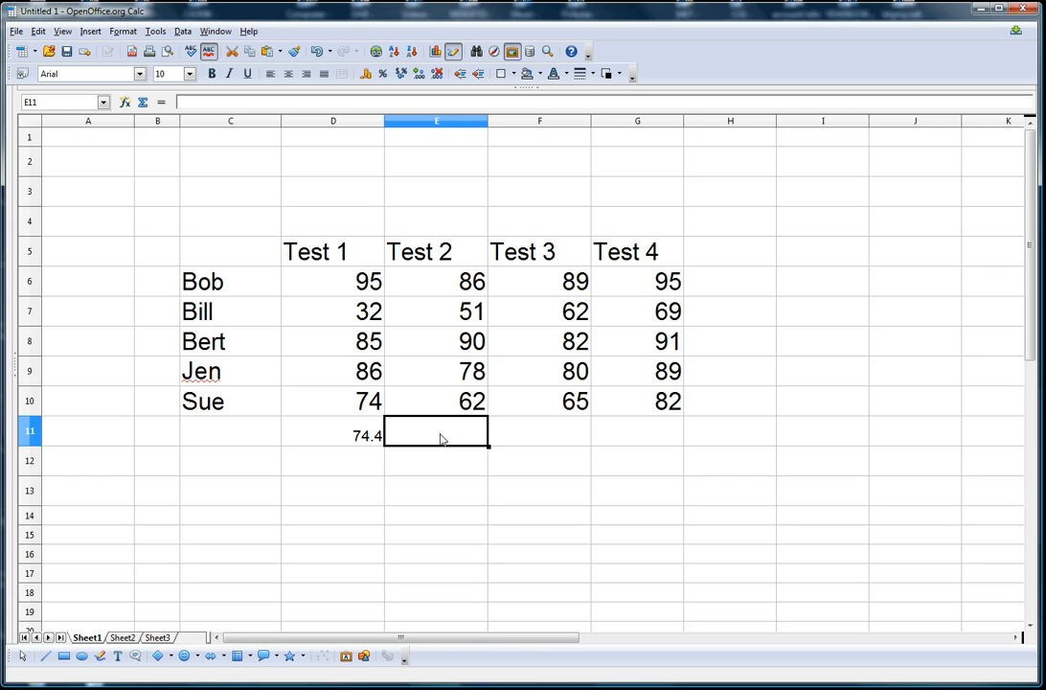
click(123, 102)
scroll(536, 249, down, 2)
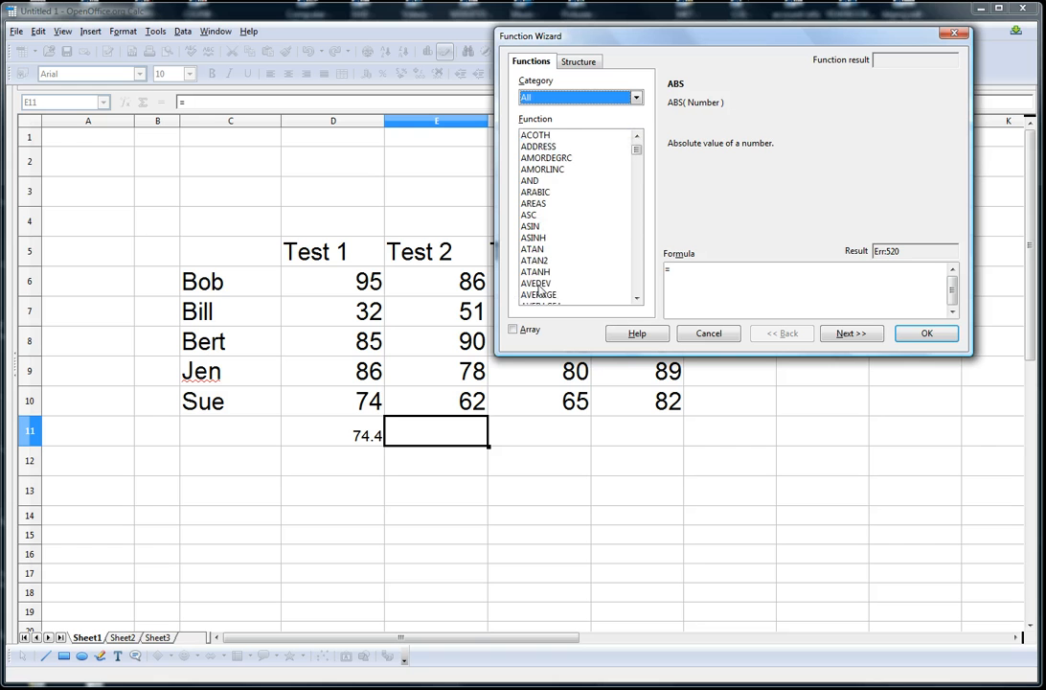
scroll(544, 305, down, 1)
click(539, 261)
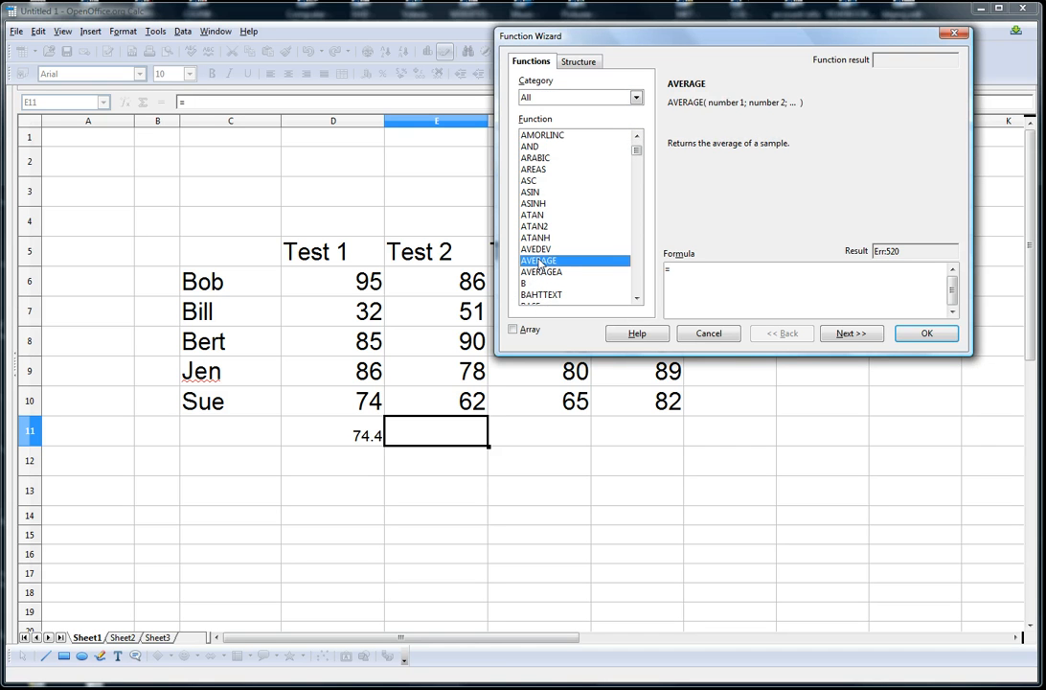
click(851, 334)
drag(436, 279, 443, 400)
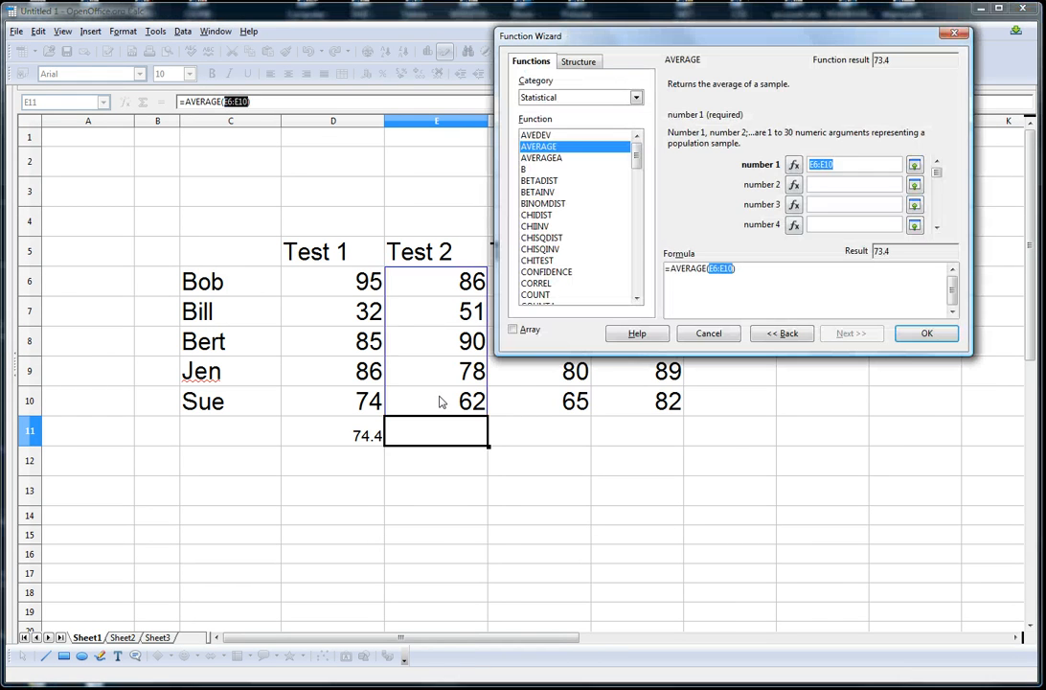
click(927, 333)
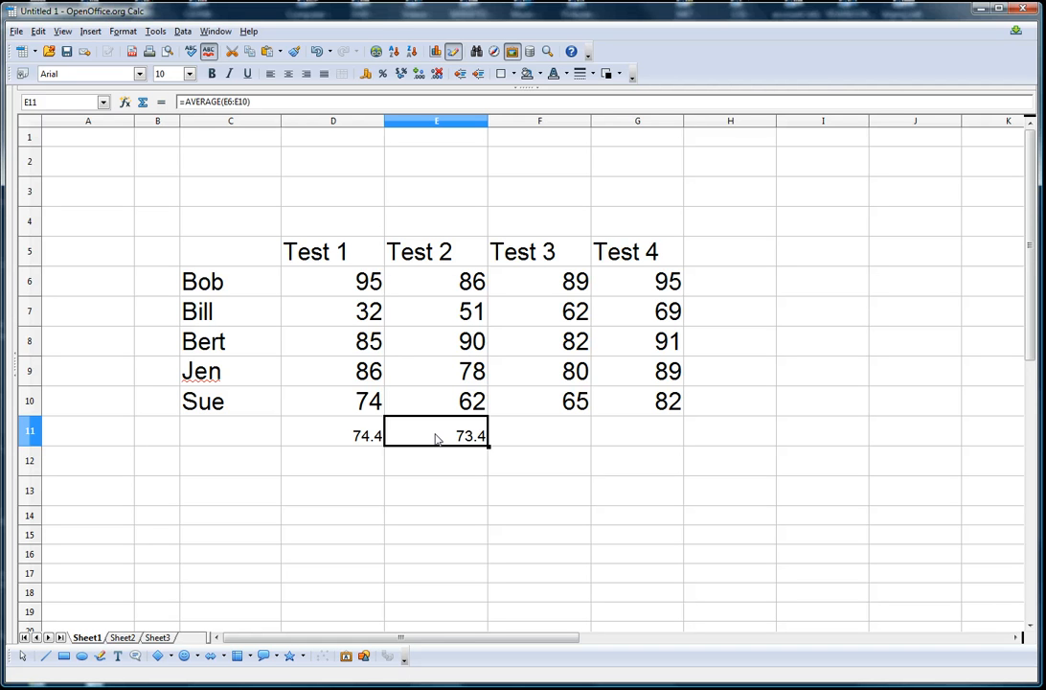
Step: Copy the average formula into F11 and G11 so they average F6:F10 and G6:G10
click(539, 434)
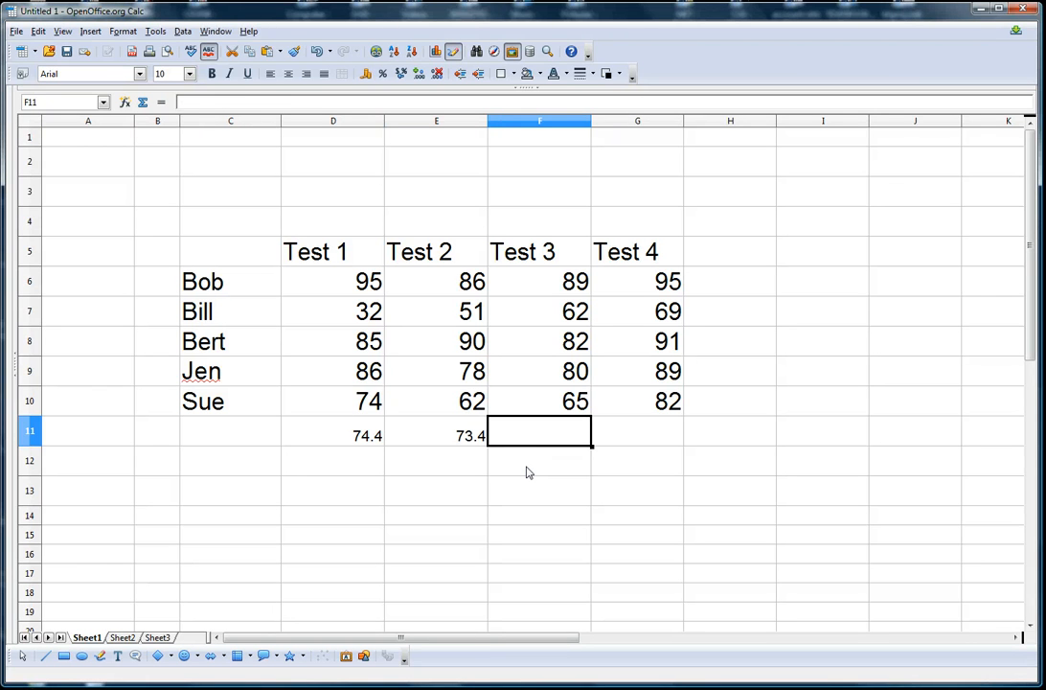
text(=AVERAGE(F6:F10))
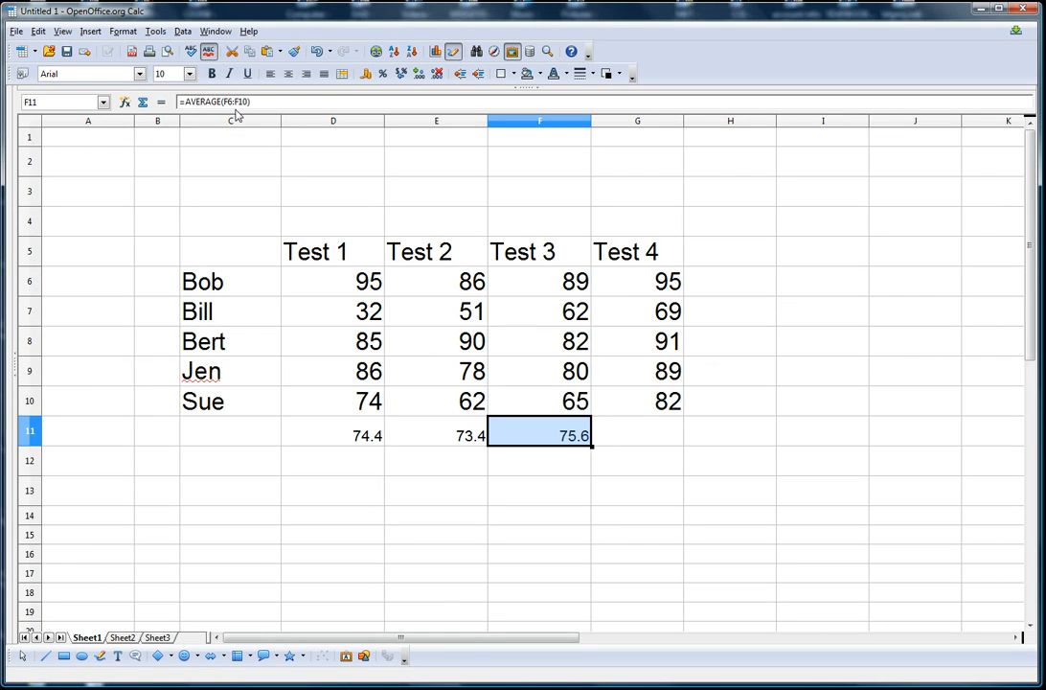
click(640, 437)
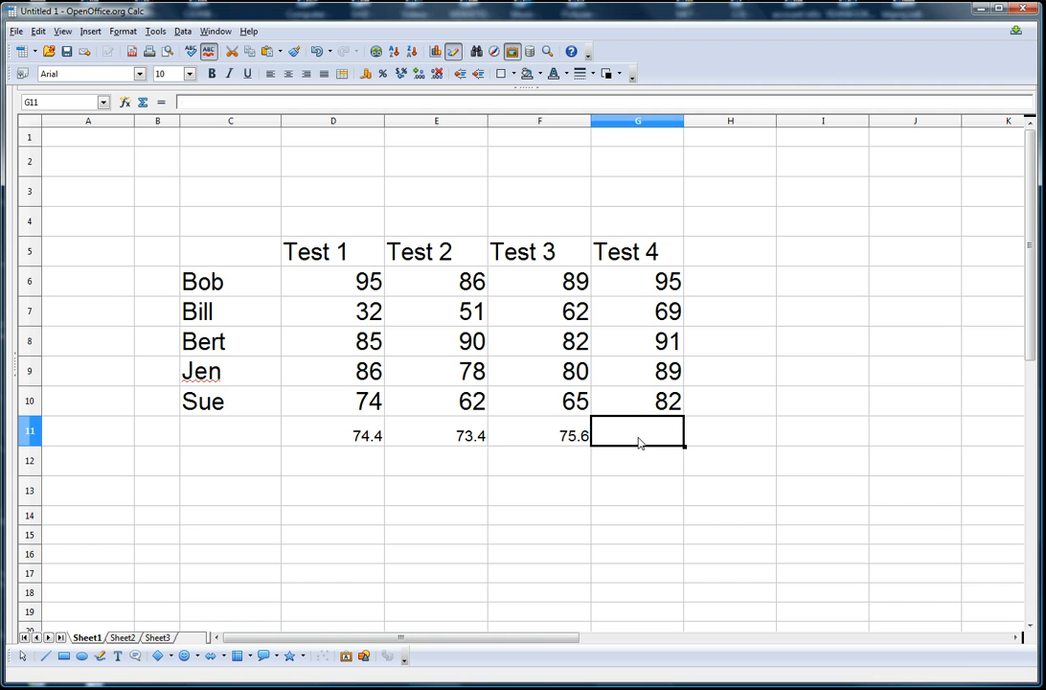
key(ctrl+v)
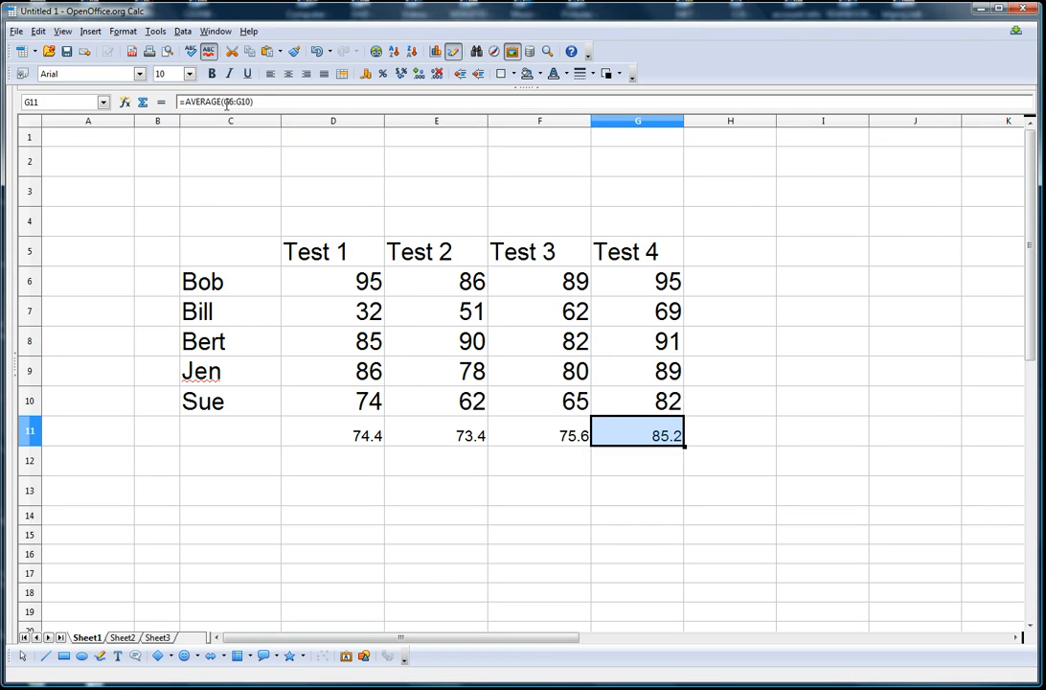
click(634, 558)
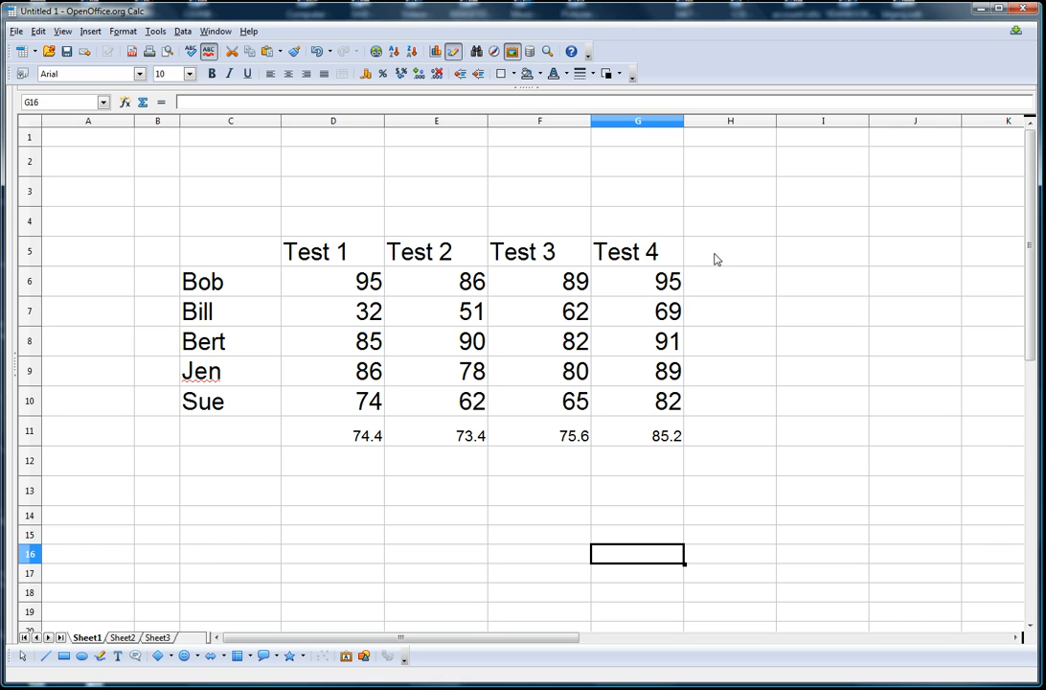
Step: Change the first student's Test 4 score in cell G6 to 85
click(651, 293)
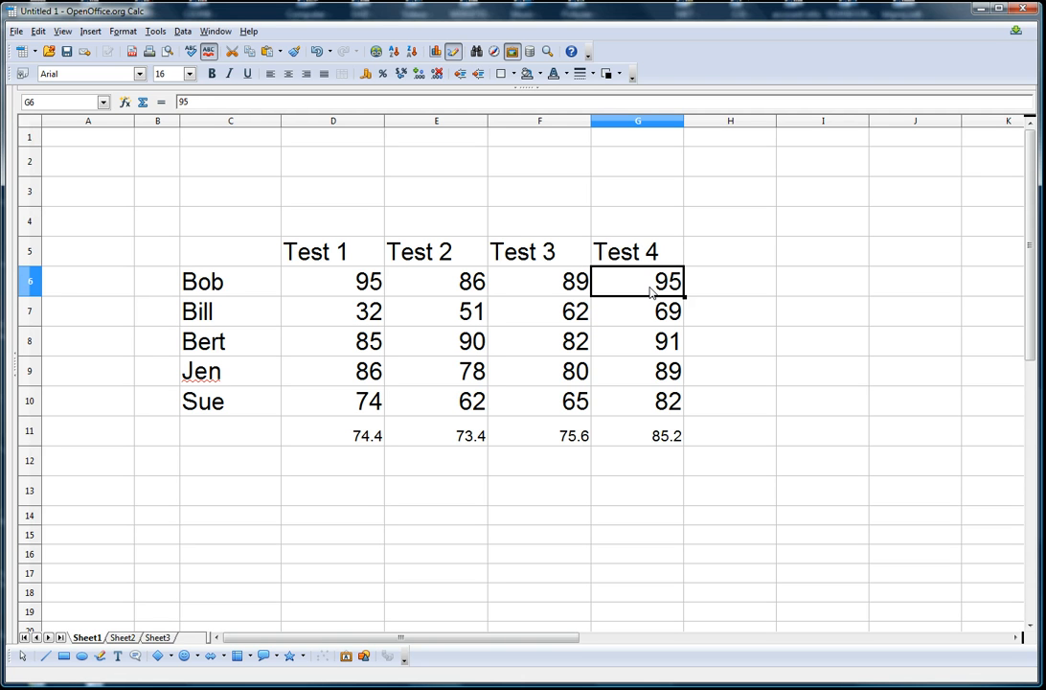
text(85)
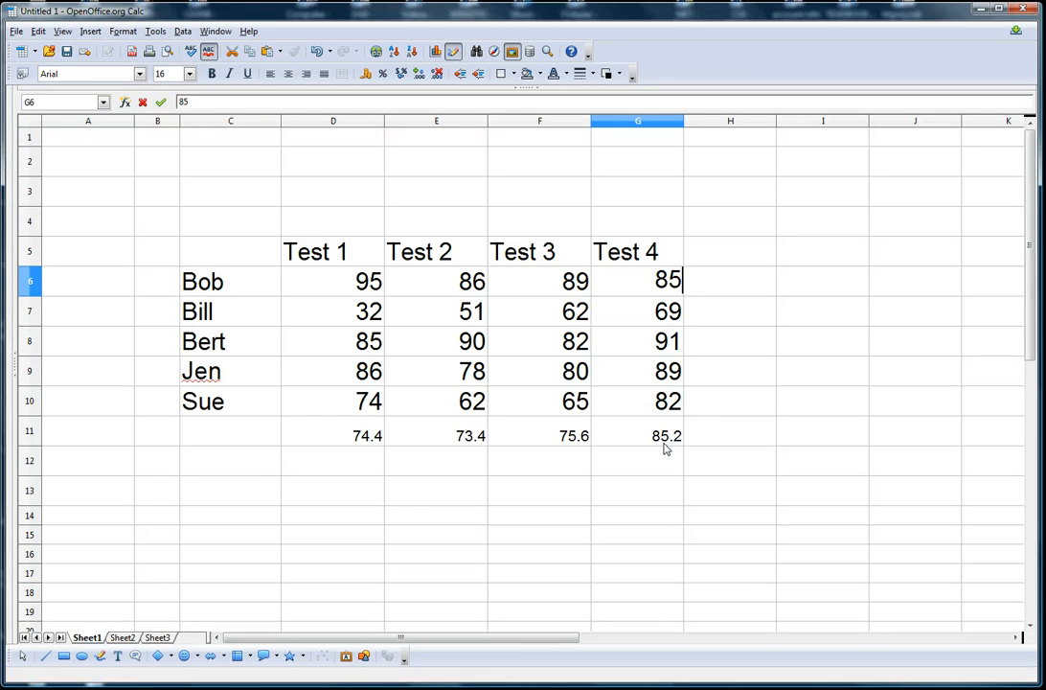
key(Return)
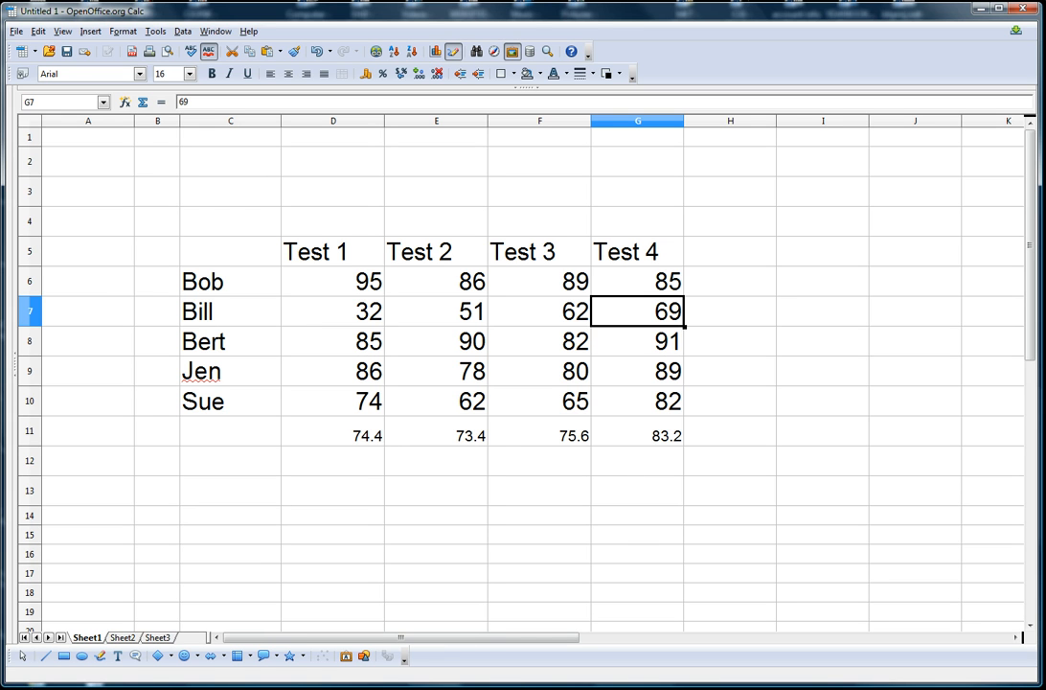
Step: Format the averages in D11:G11 as 14-point bold text
drag(671, 433, 335, 432)
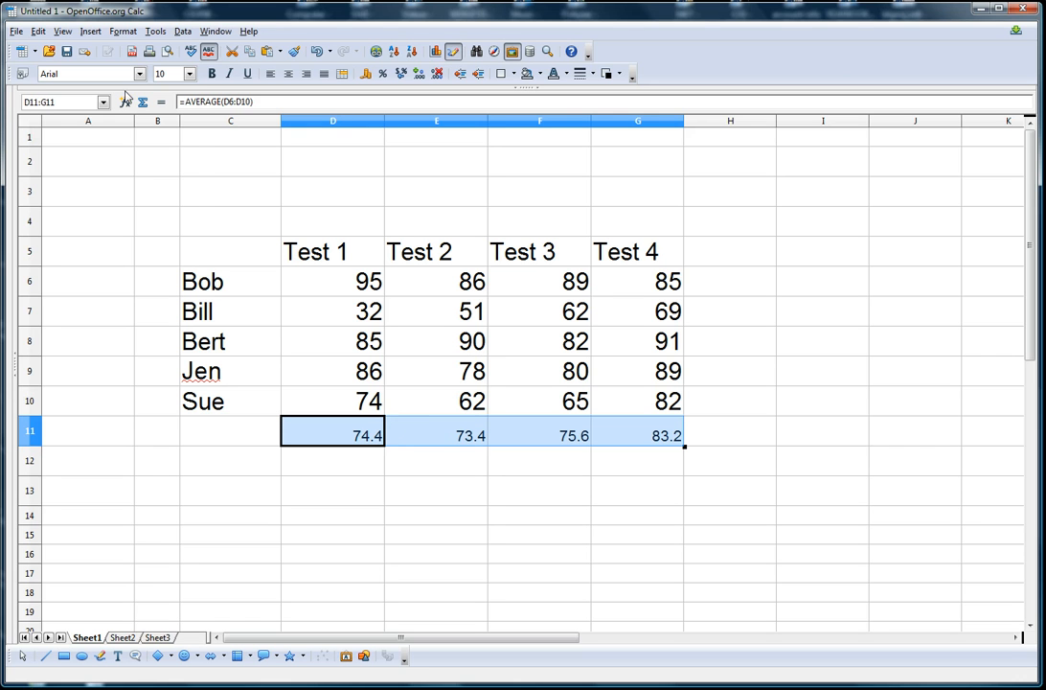
click(190, 74)
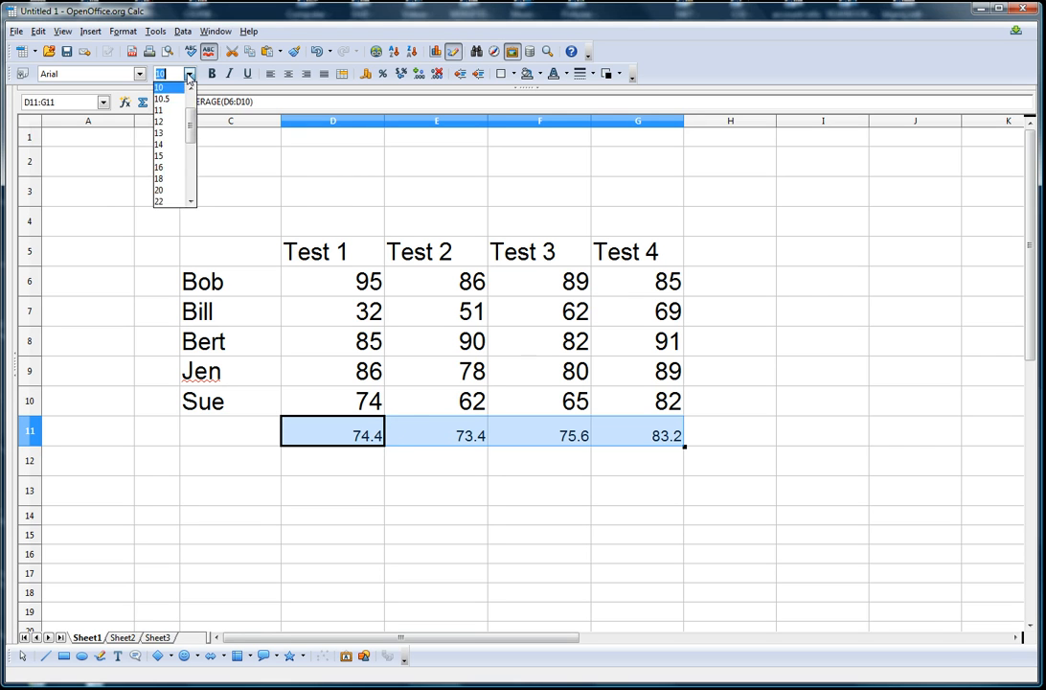
click(163, 149)
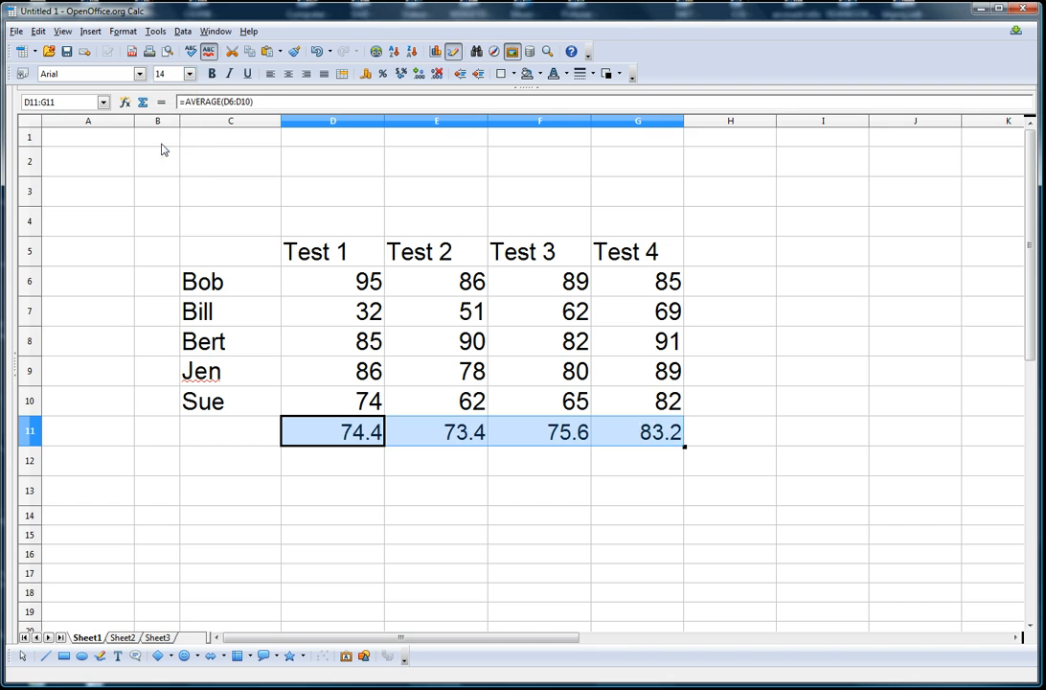
click(214, 74)
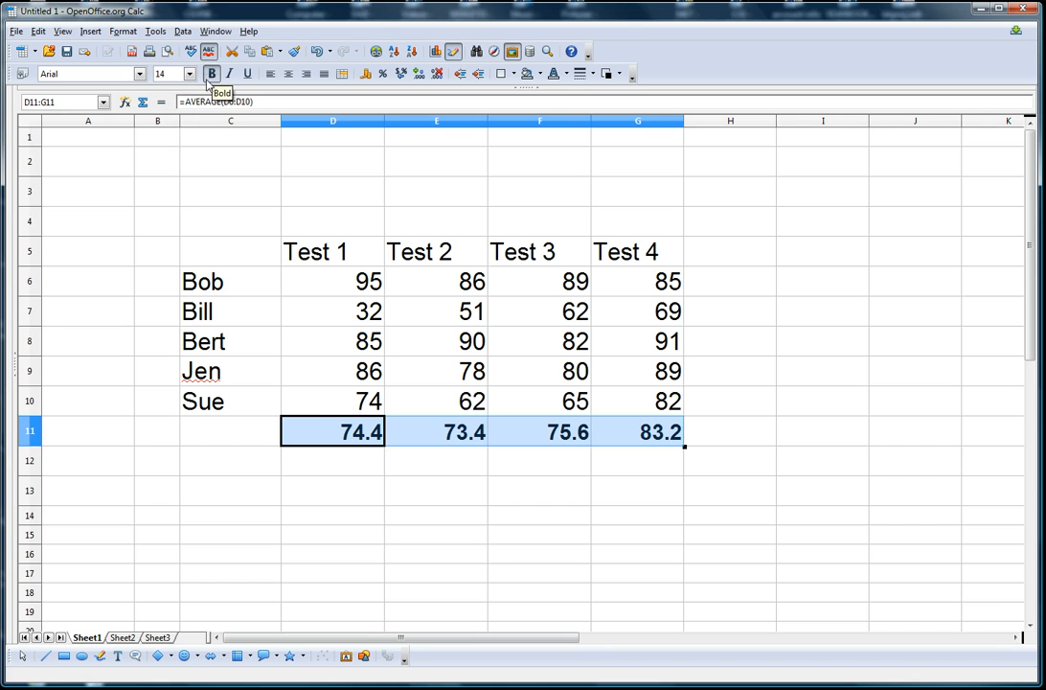
click(352, 518)
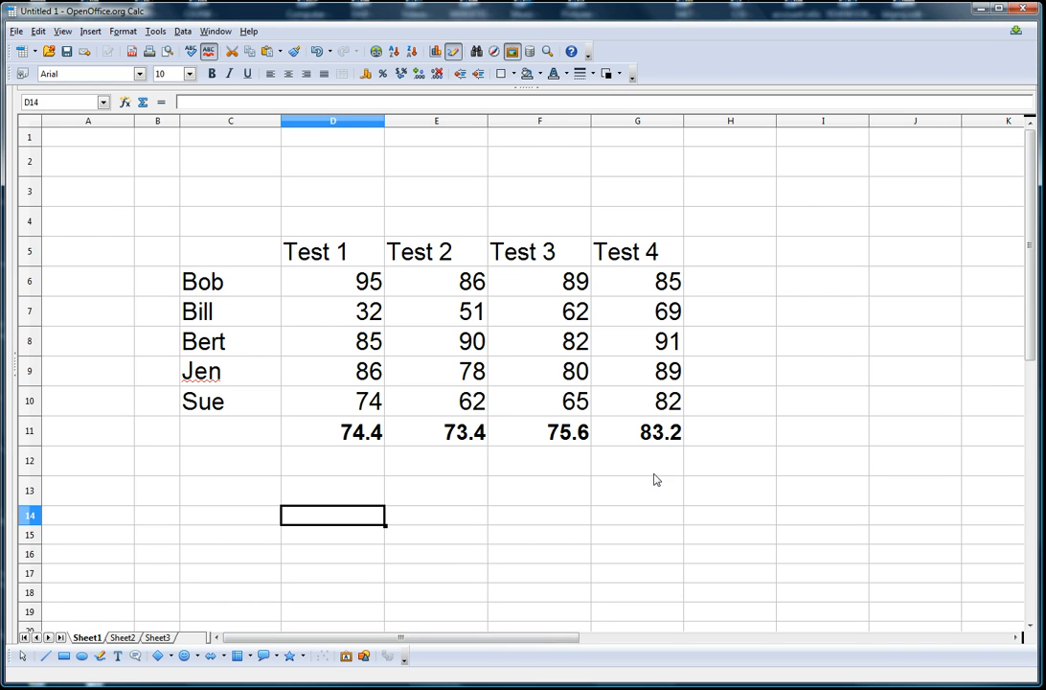
Step: Insert the statistical AVERAGE function in cell H6 with the first student's scores D6:G6 as its range
click(729, 291)
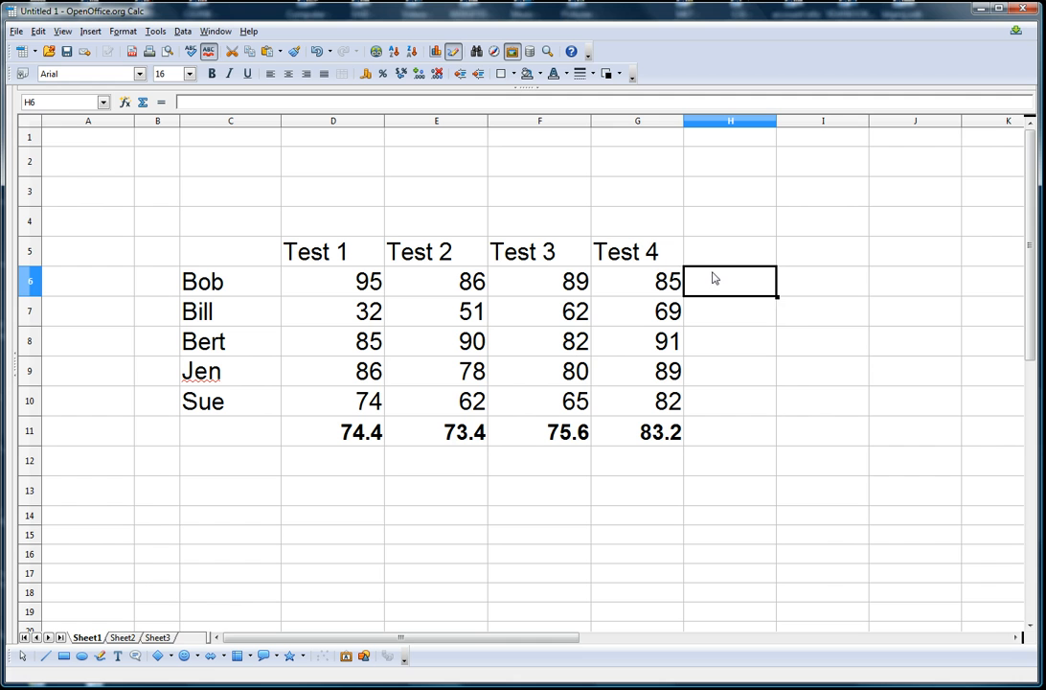
click(123, 103)
scroll(525, 295, down, 1)
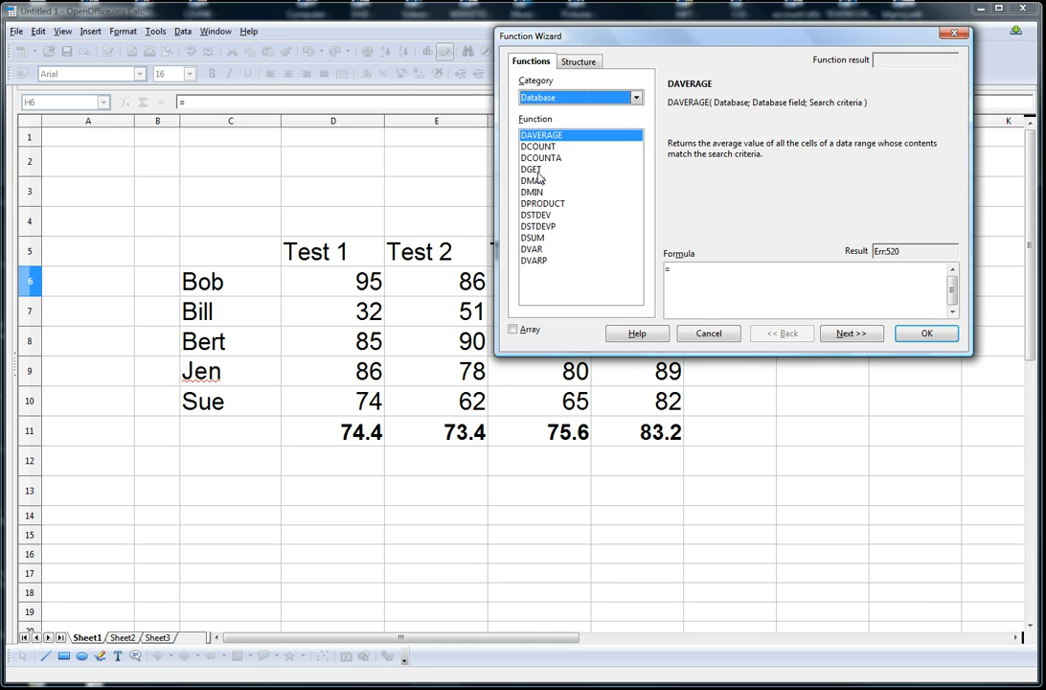
click(635, 96)
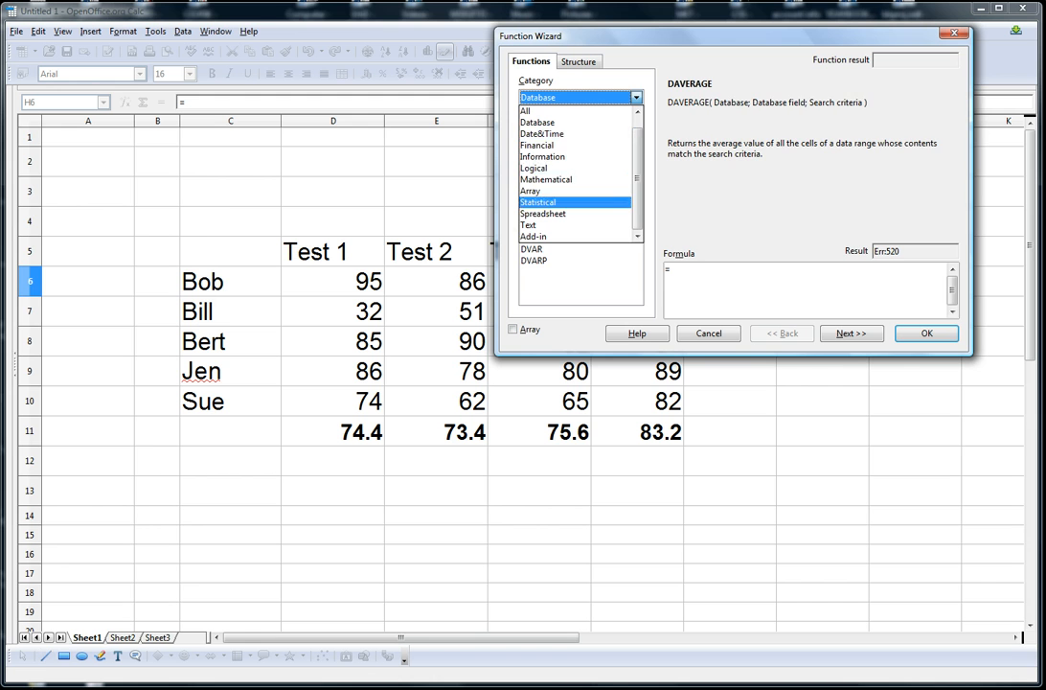
click(551, 202)
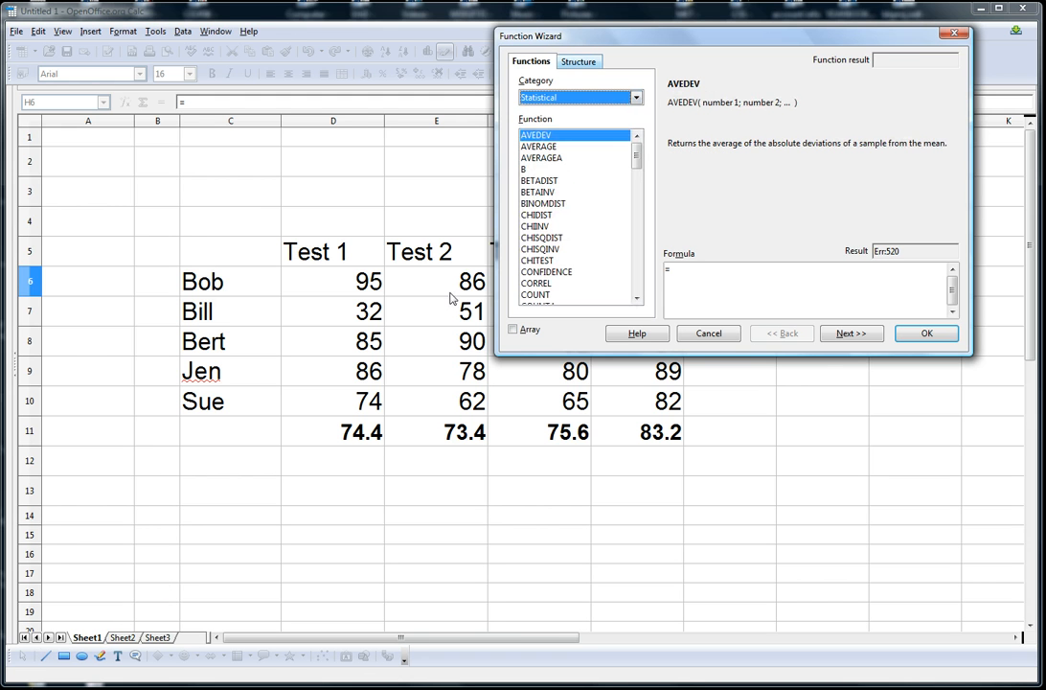
click(547, 148)
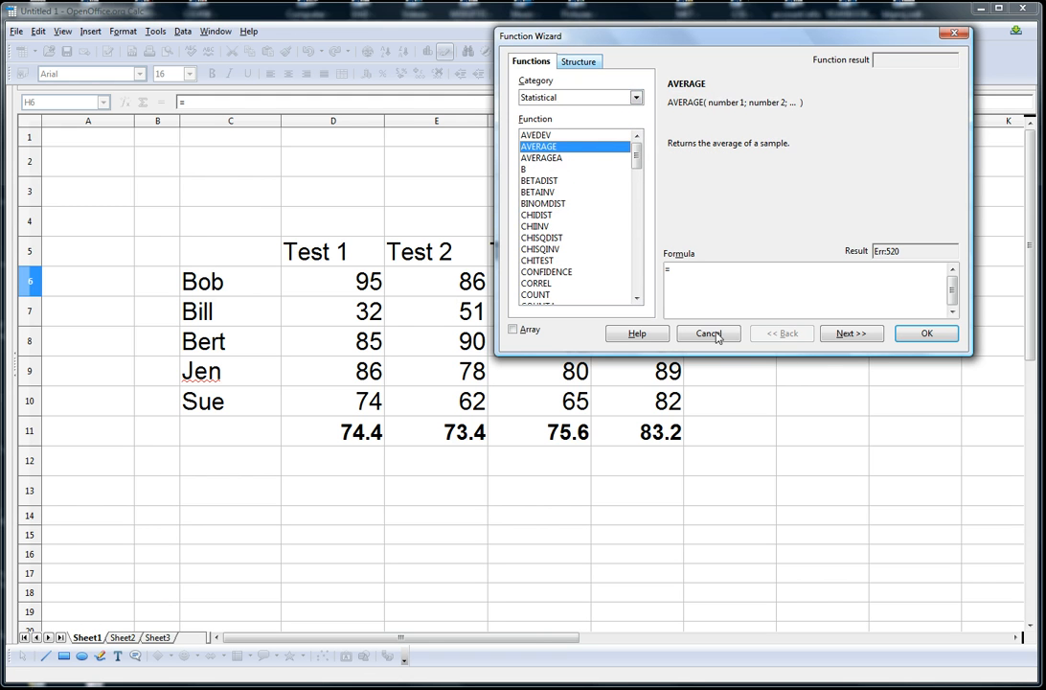
click(862, 332)
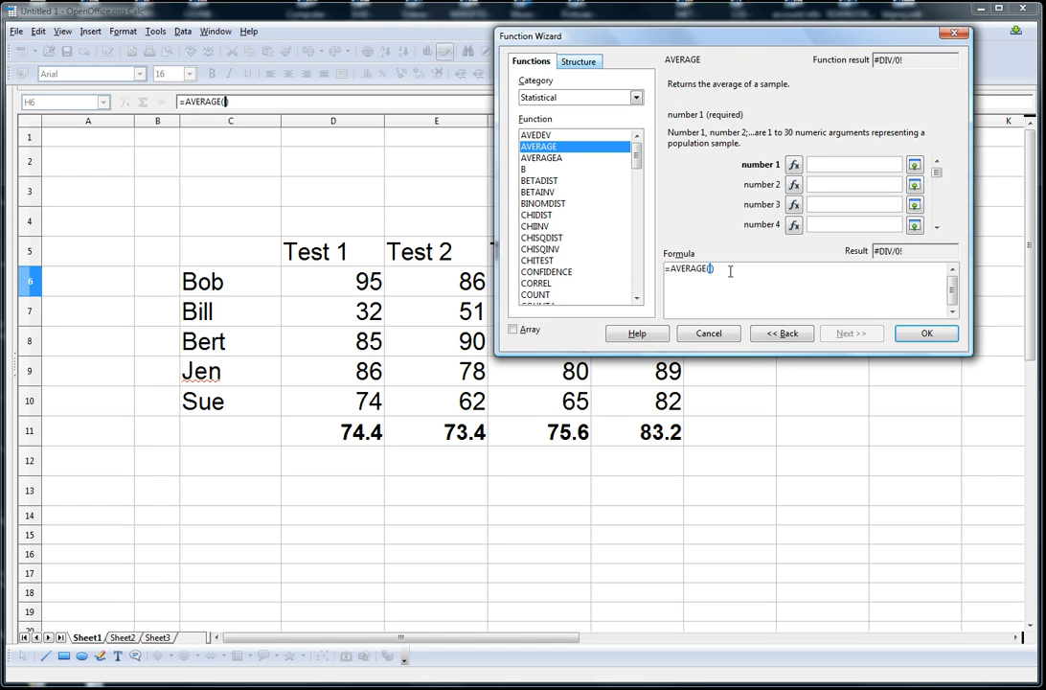
drag(736, 48, 672, 425)
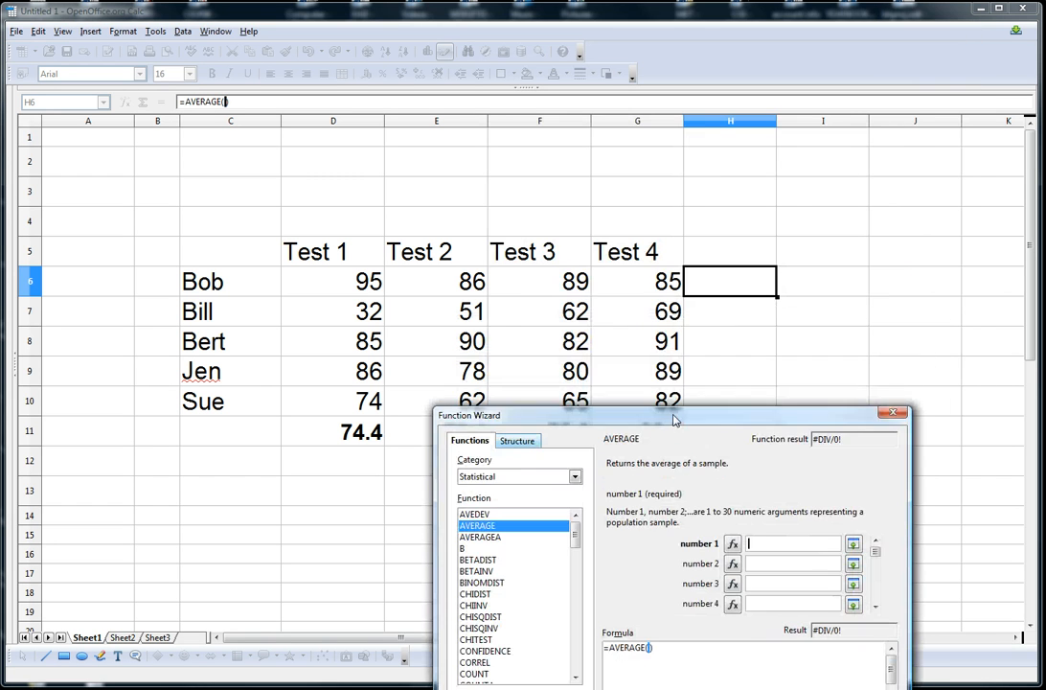
drag(331, 280, 636, 289)
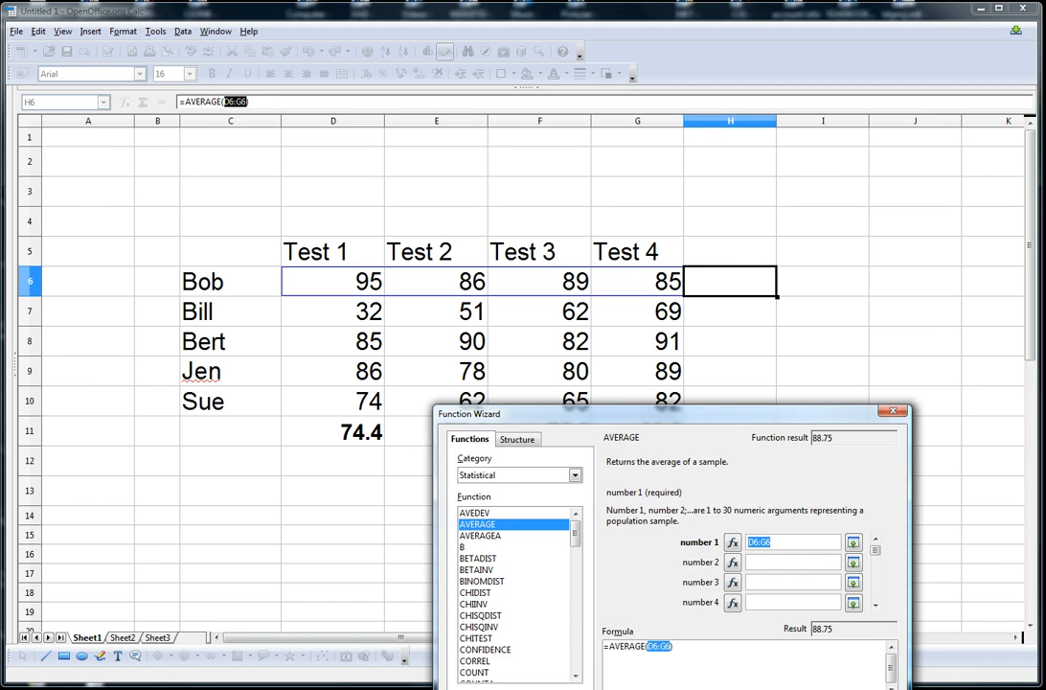
key(Return)
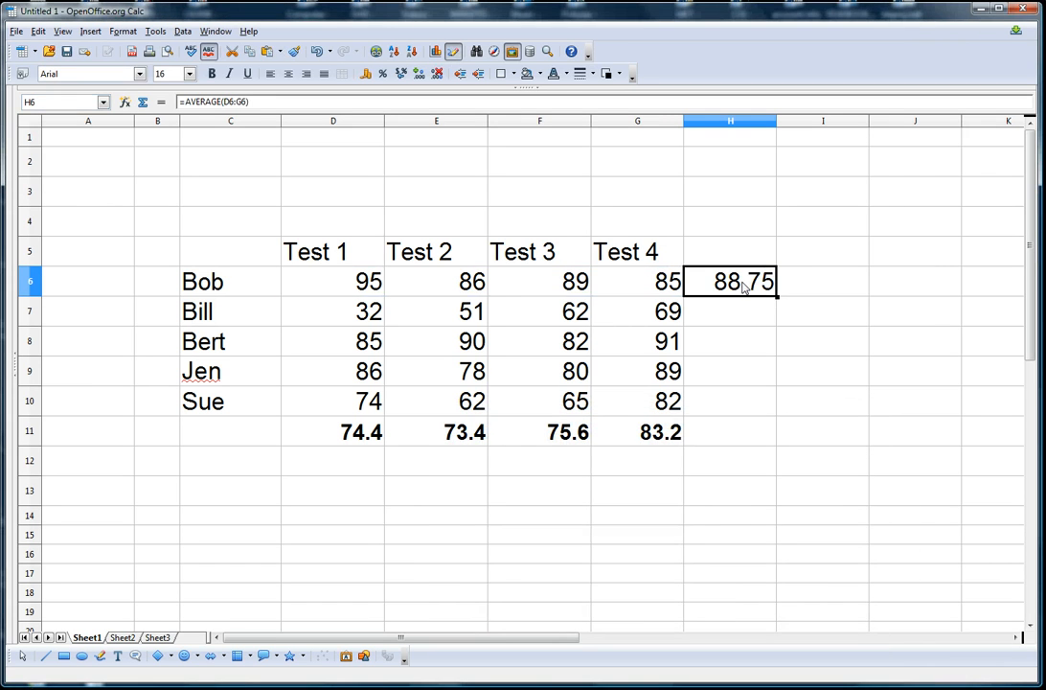
Step: Copy the average formula from H6 into H7:H10 for the remaining students and check the copied formulas
click(750, 242)
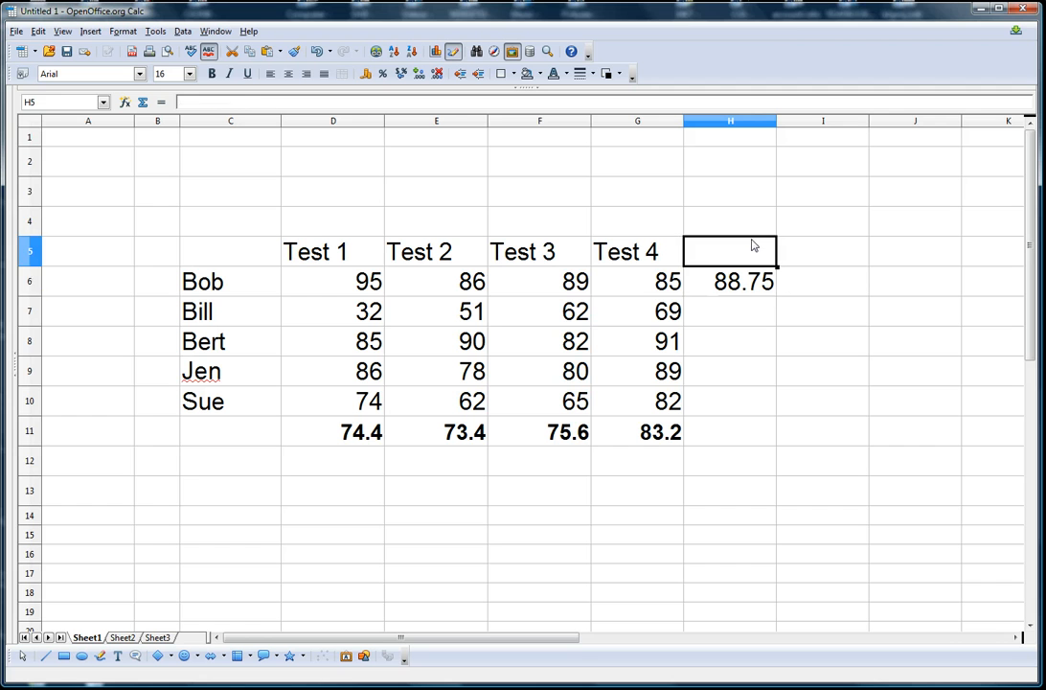
click(736, 287)
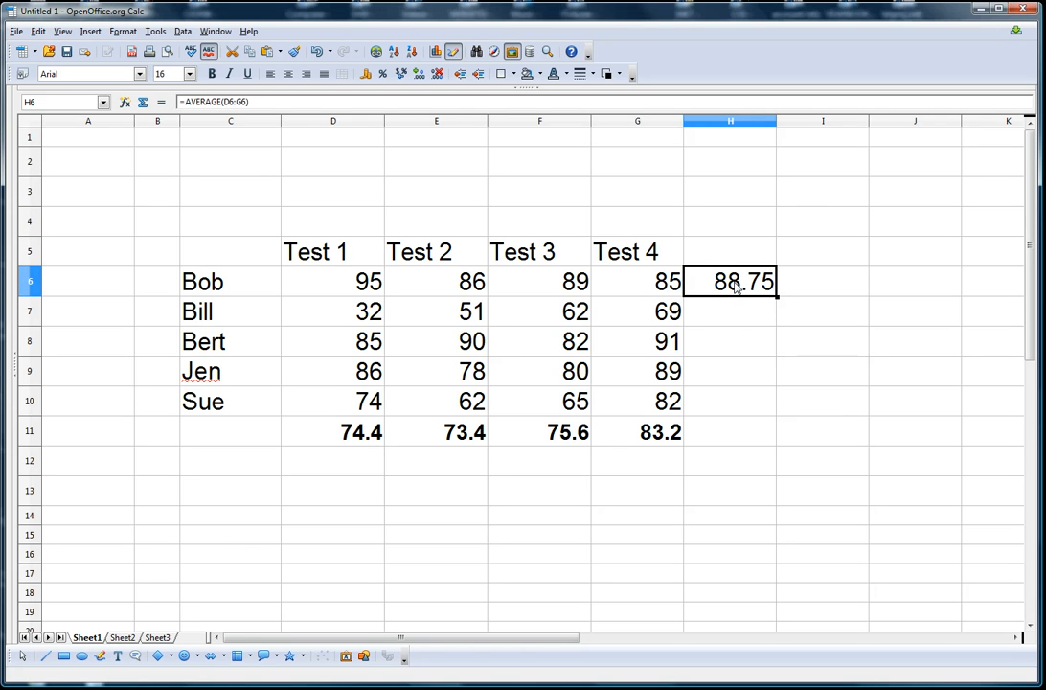
drag(733, 320, 728, 404)
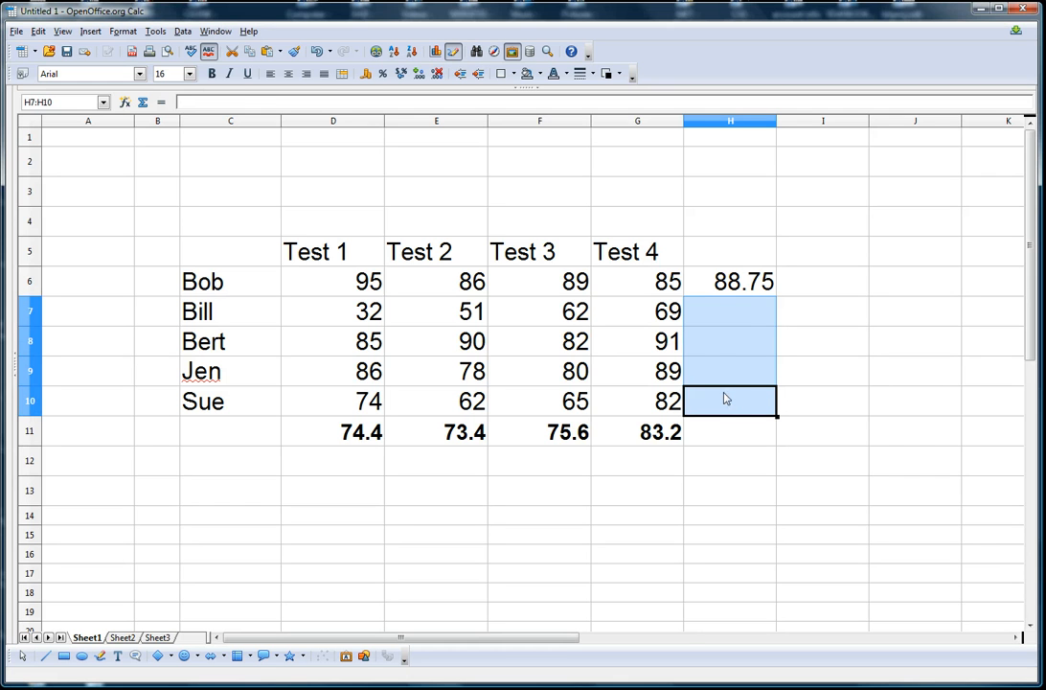
key(ctrl+d)
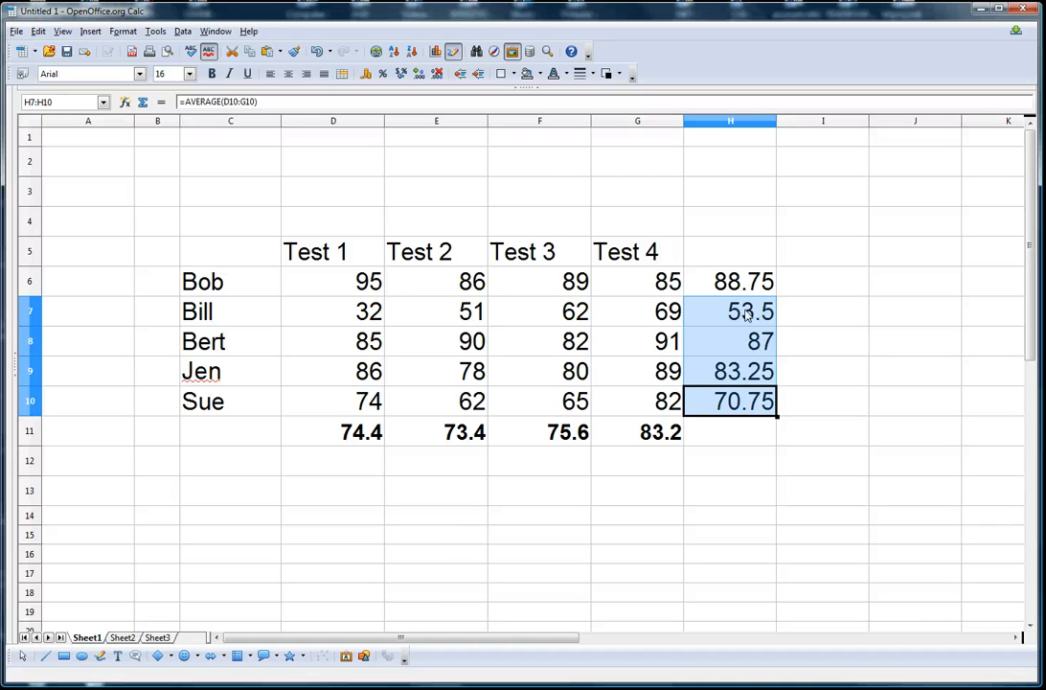
click(812, 322)
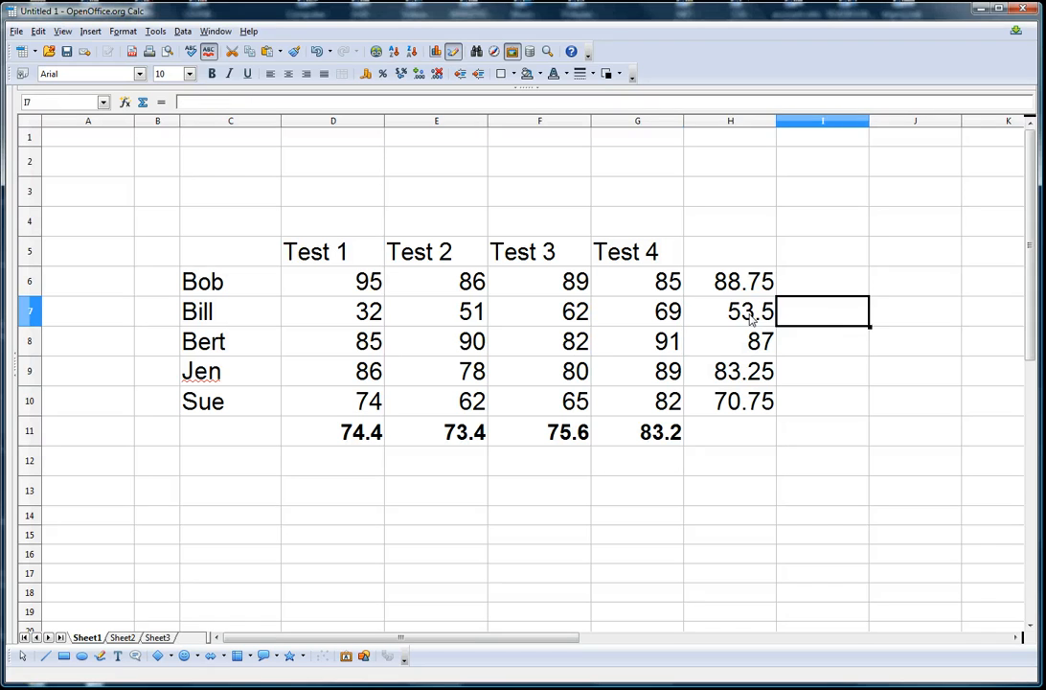
click(752, 321)
click(728, 344)
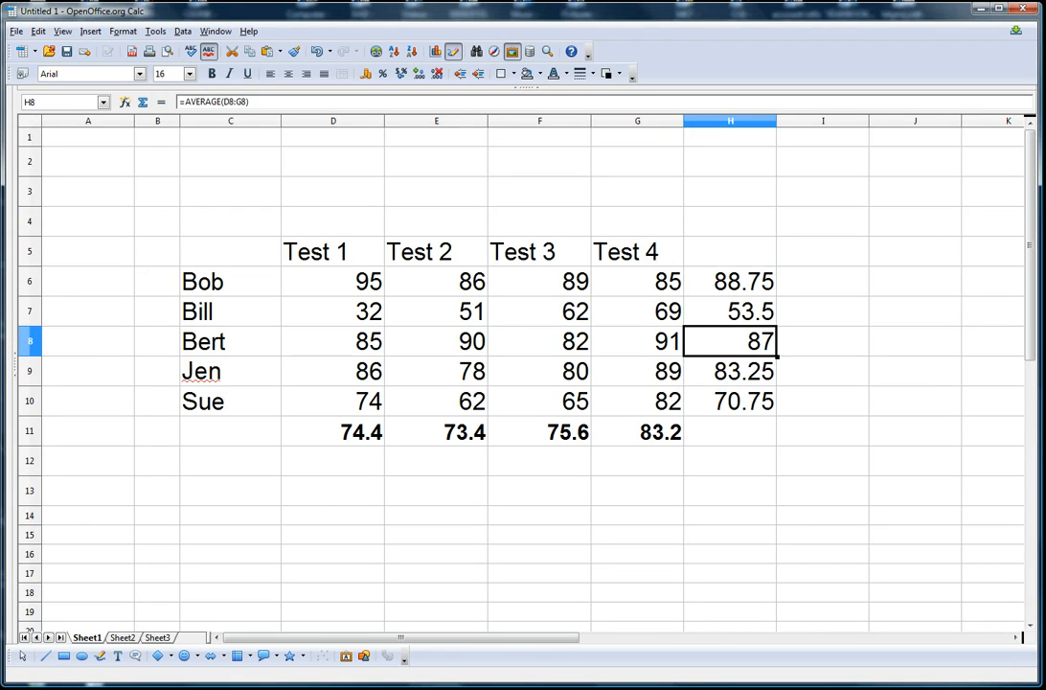
Step: Make the student averages in H6:H10 bold
click(728, 281)
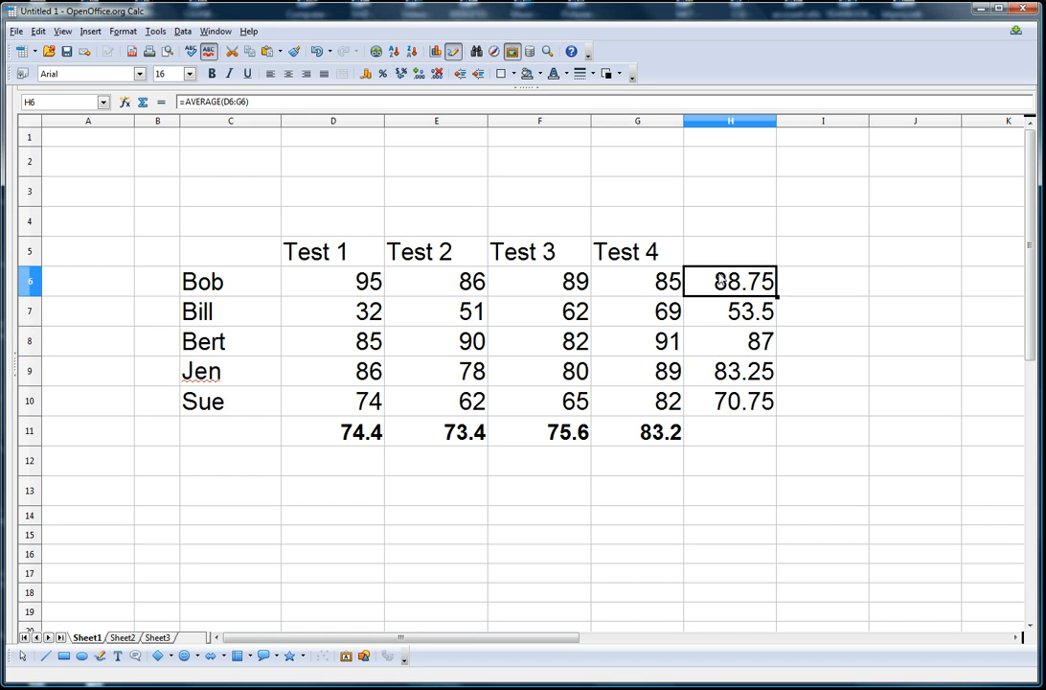
drag(723, 278, 728, 402)
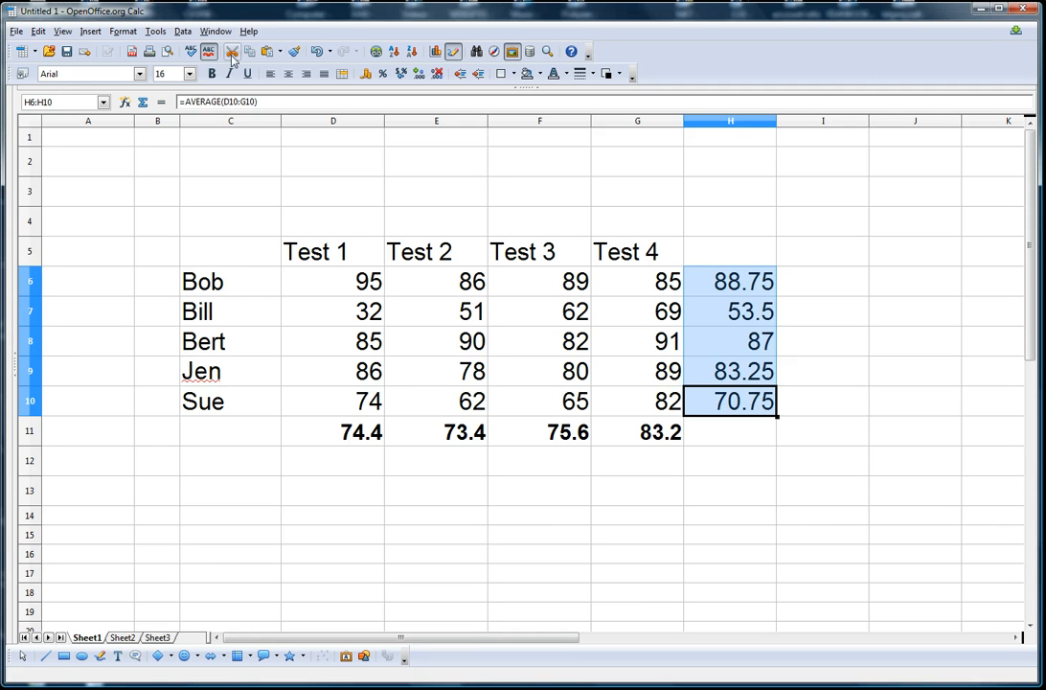
click(212, 74)
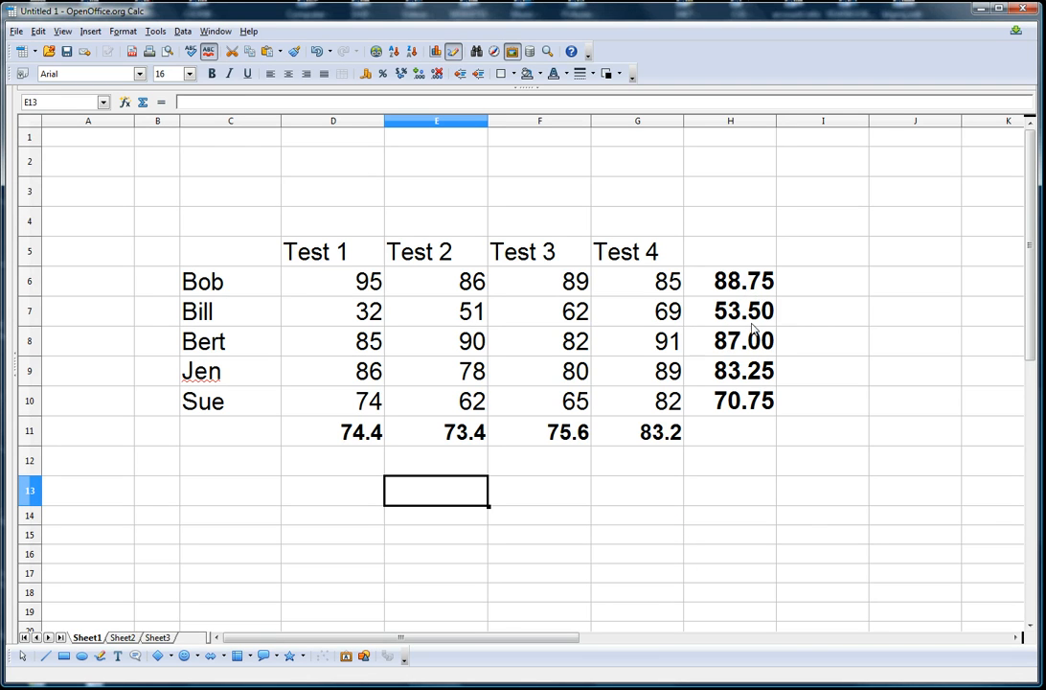
Step: Display the student averages in H6:H10 and the test averages in D11:G11 as whole numbers without decimal places
drag(737, 281, 740, 408)
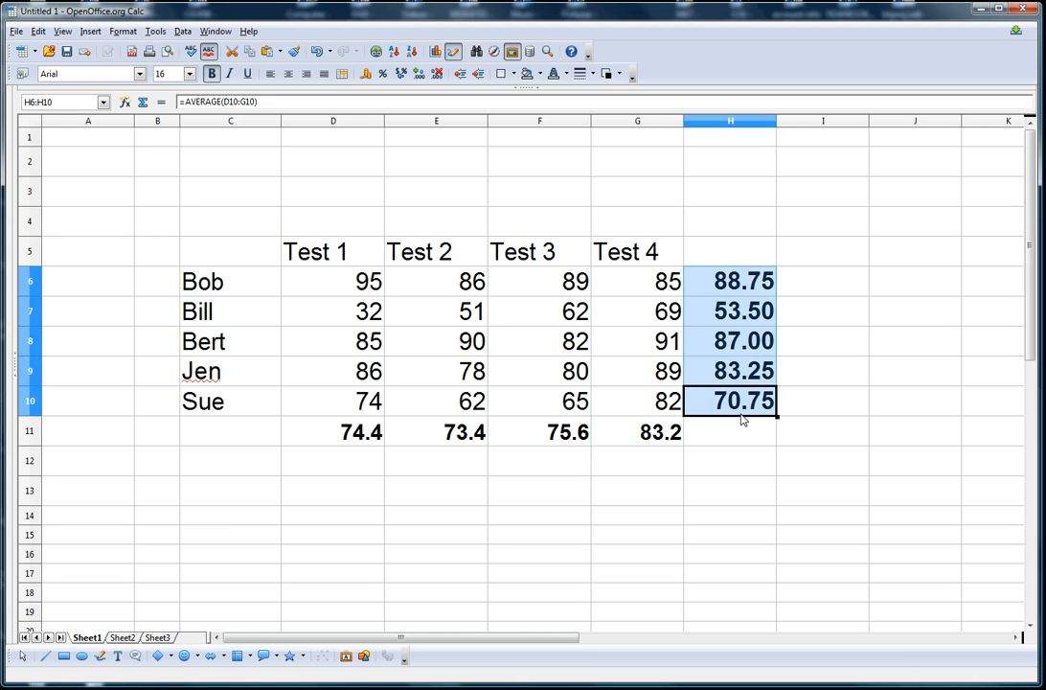
click(436, 74)
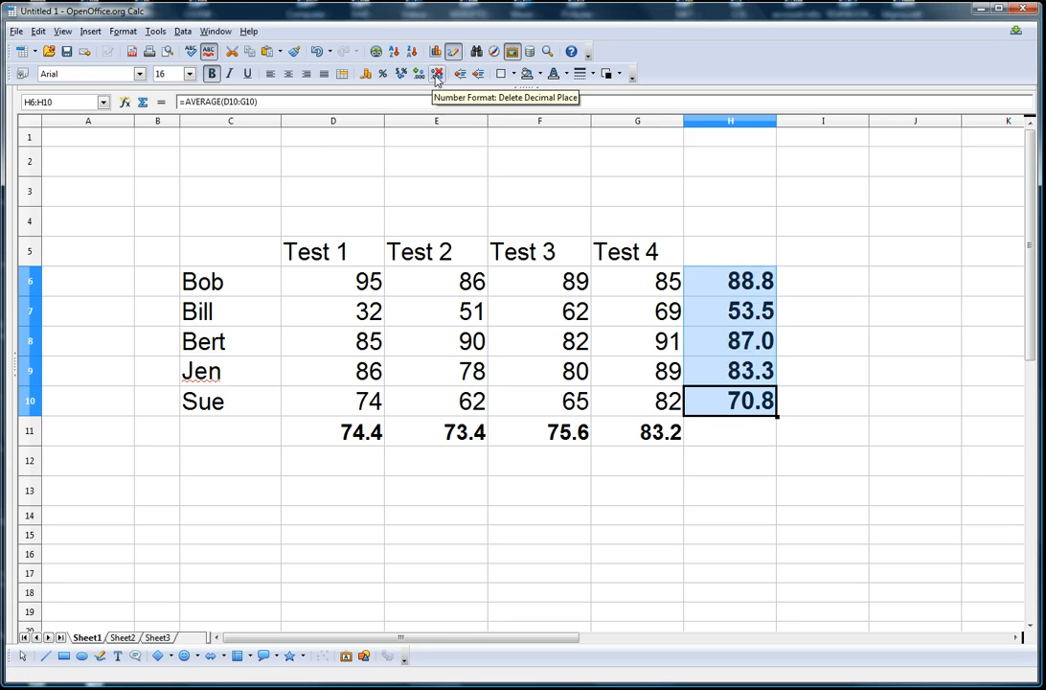
click(437, 74)
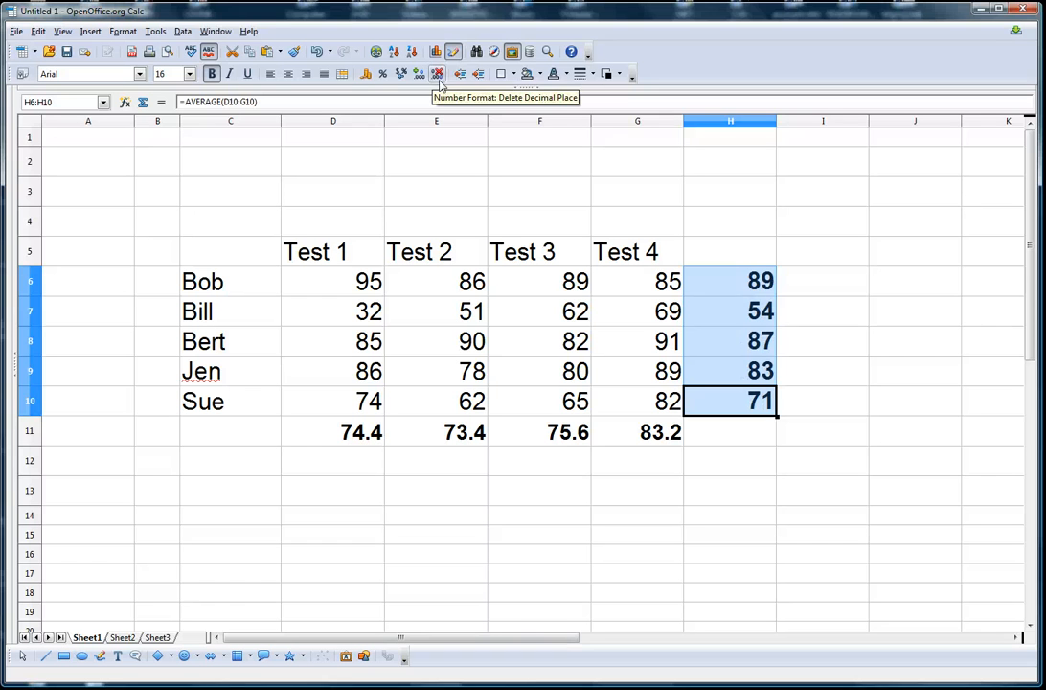
click(594, 559)
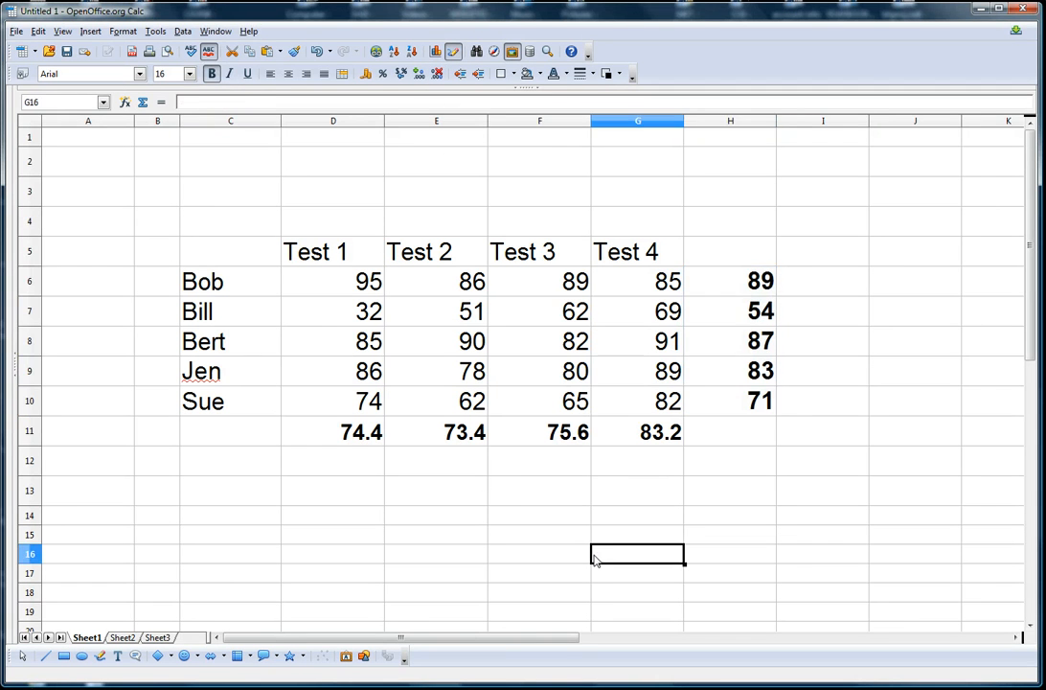
drag(379, 433, 666, 437)
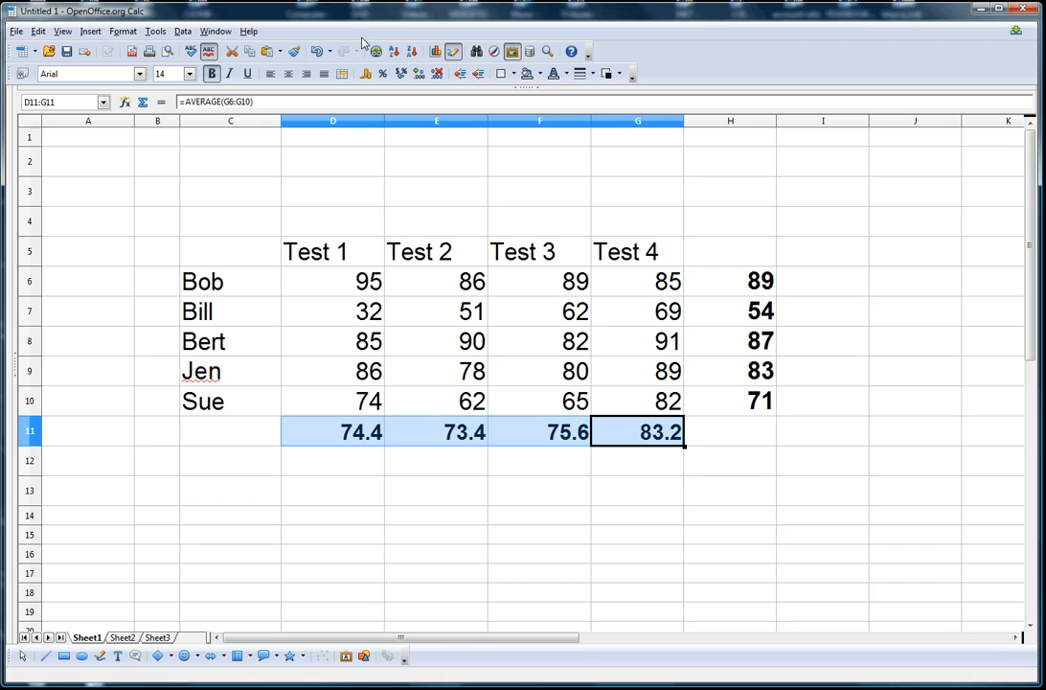
click(437, 74)
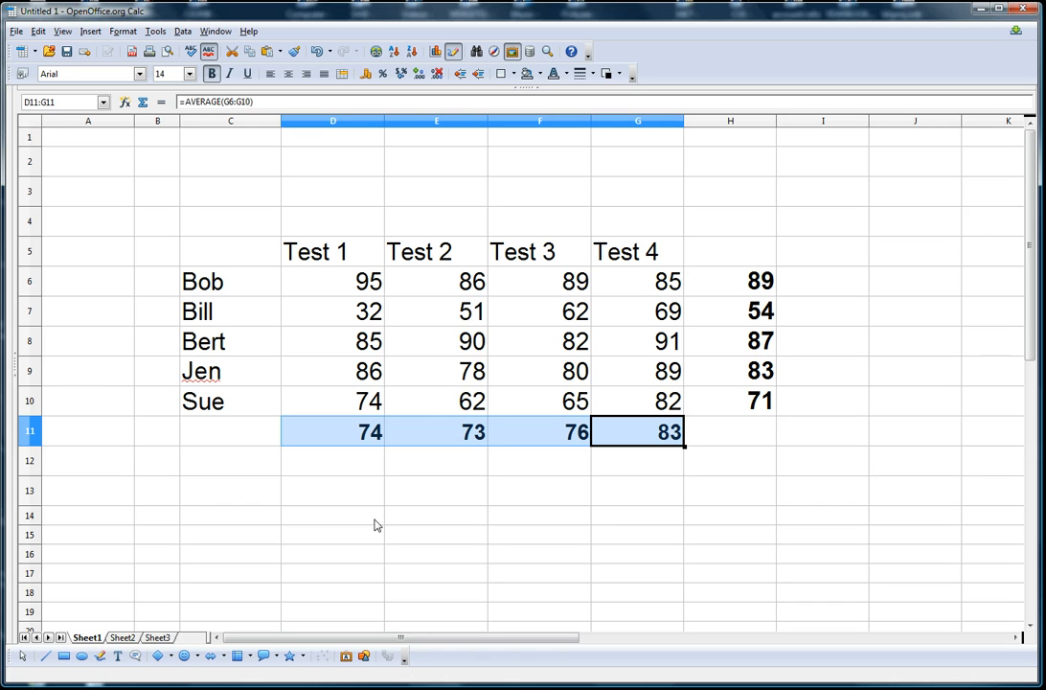